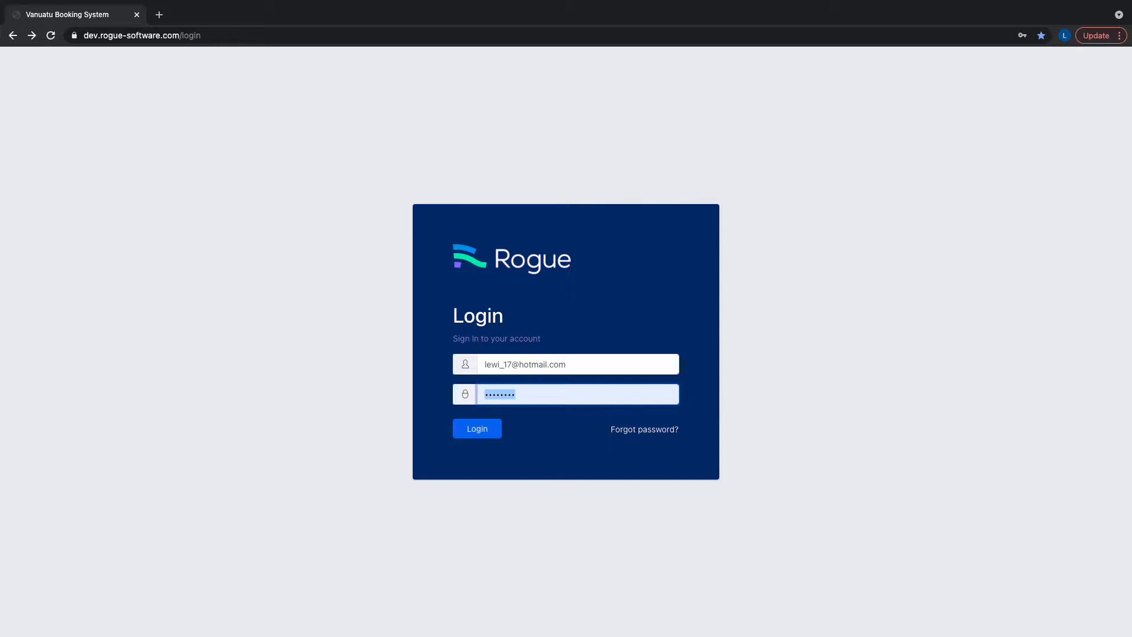
Enter the account password and log in to the booking system
text(••••)
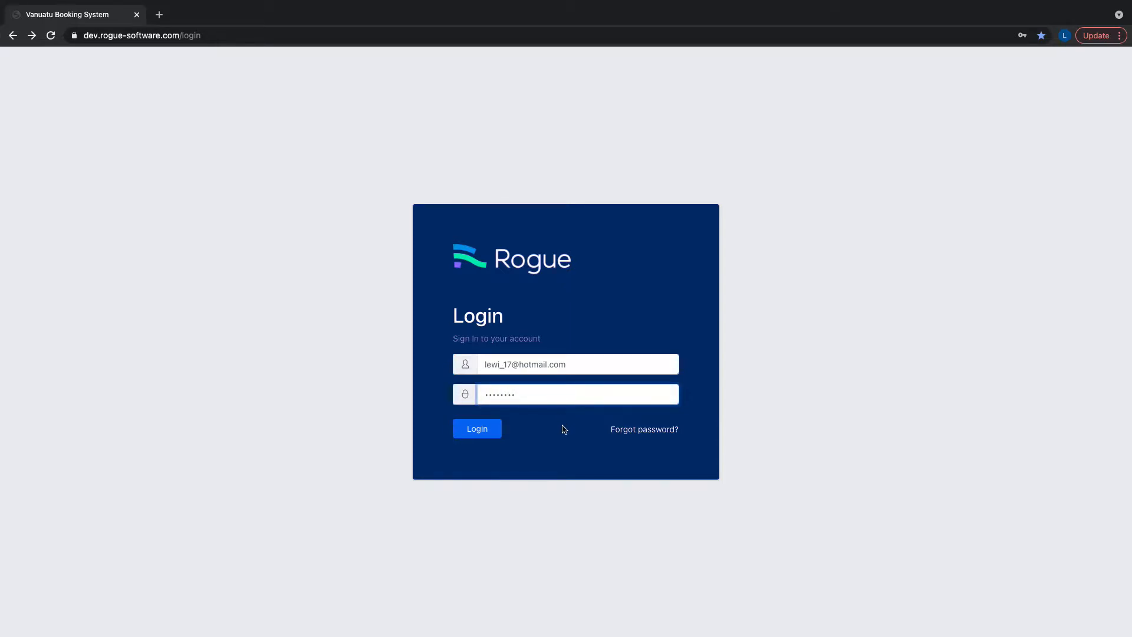
click(472, 430)
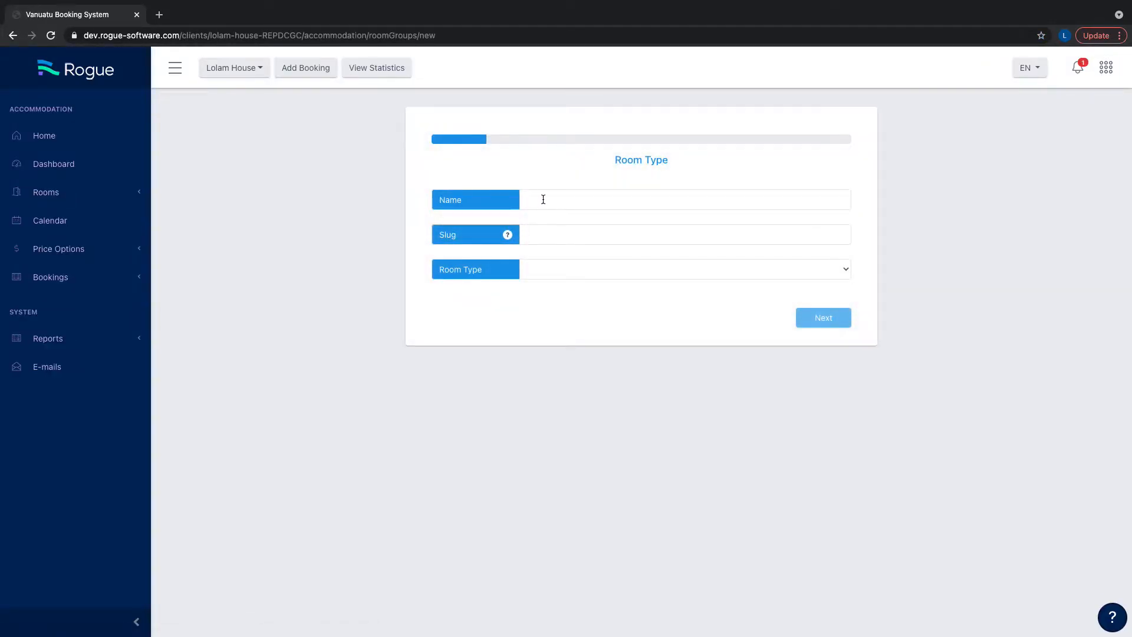
Name the new room type Hibiscus, set its room type to Bungalow, and continue to the description page
click(569, 201)
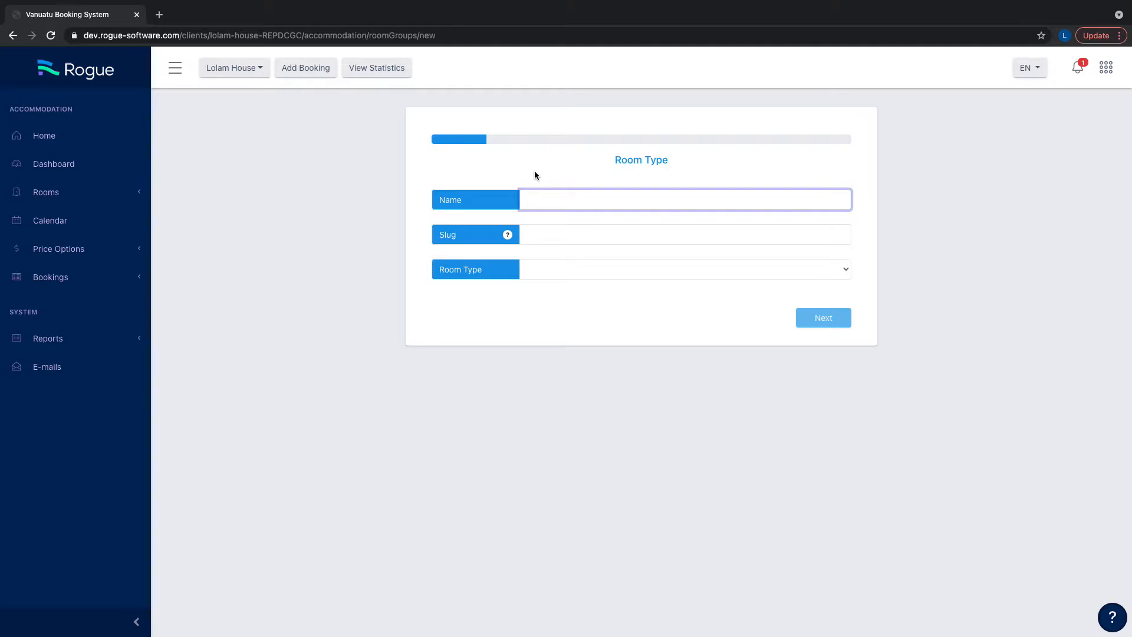
text(Hib)
text(isu)
text(us)
click(837, 269)
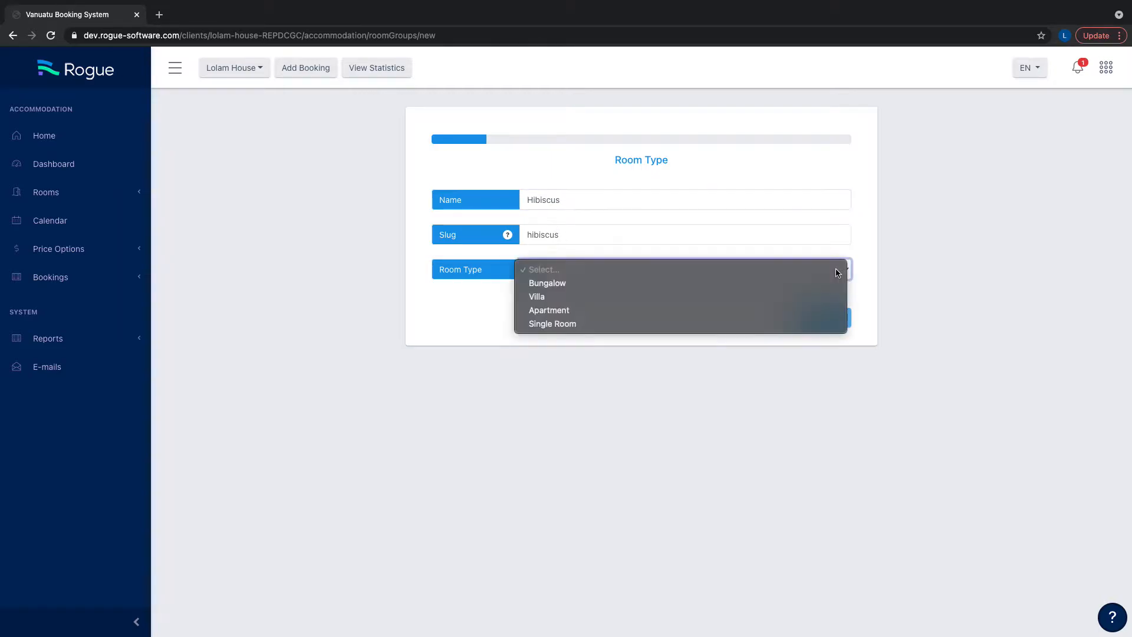
click(572, 284)
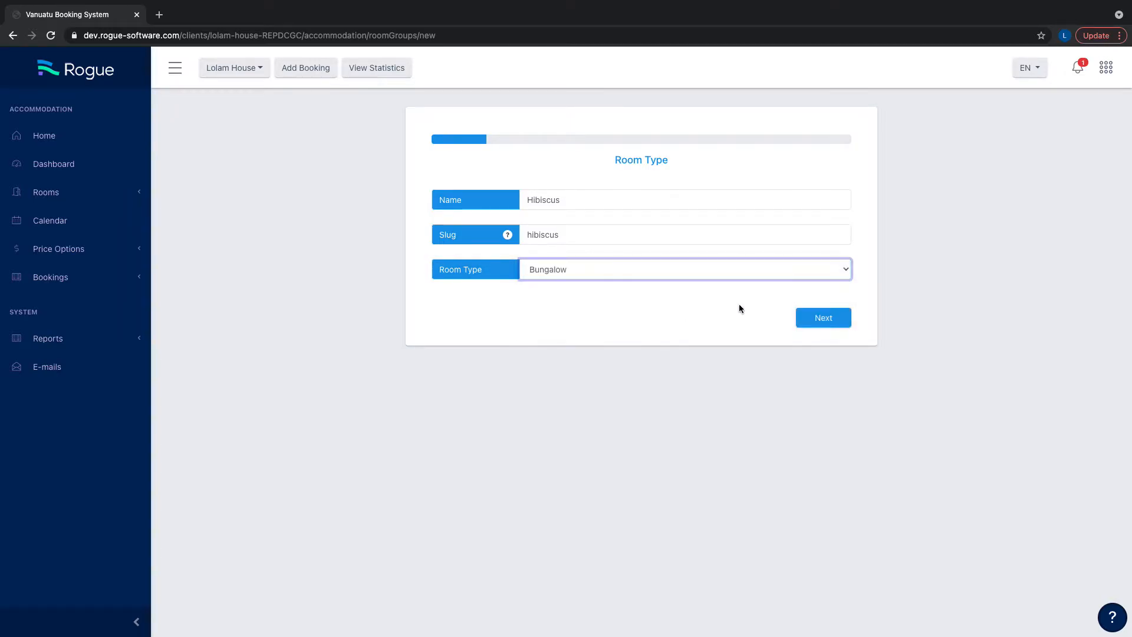
mouse_move(507, 237)
click(824, 321)
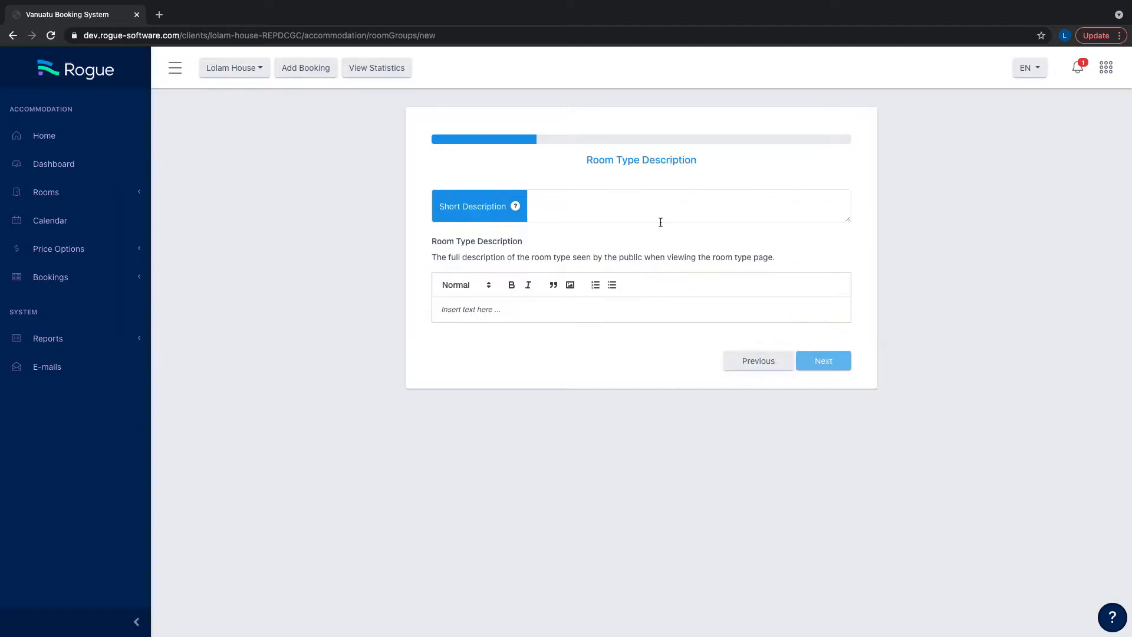
Enter the short description "The hibiscus rooms are very beautiful" and the full description "Very beautiful and comfortable rooms", and continue
click(590, 200)
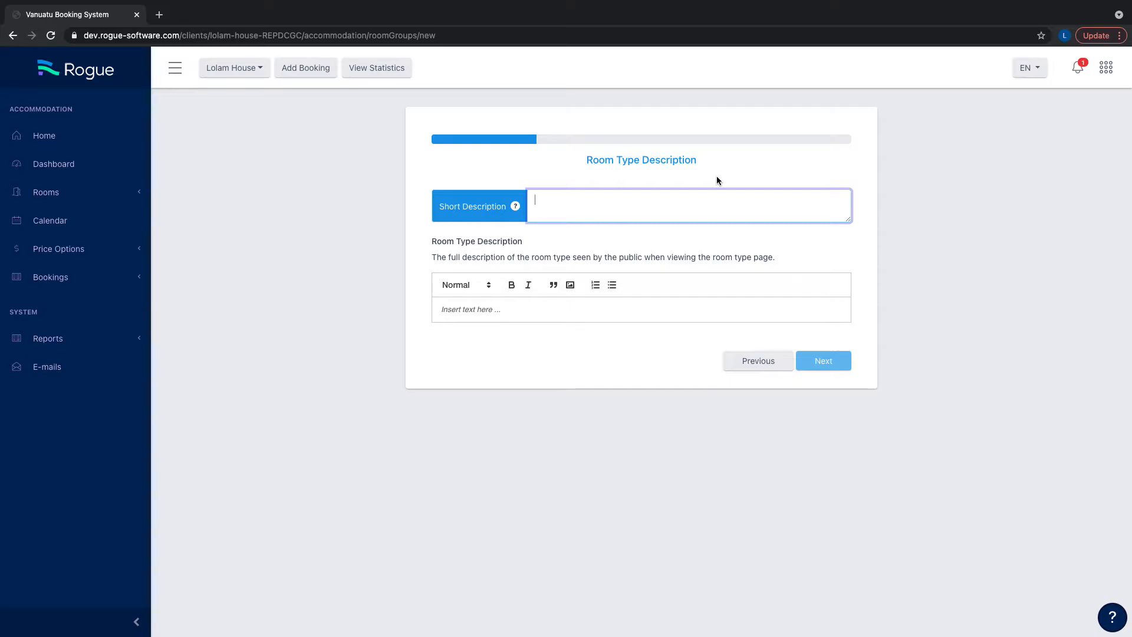
text(The hibiscus rooms are very beautiful)
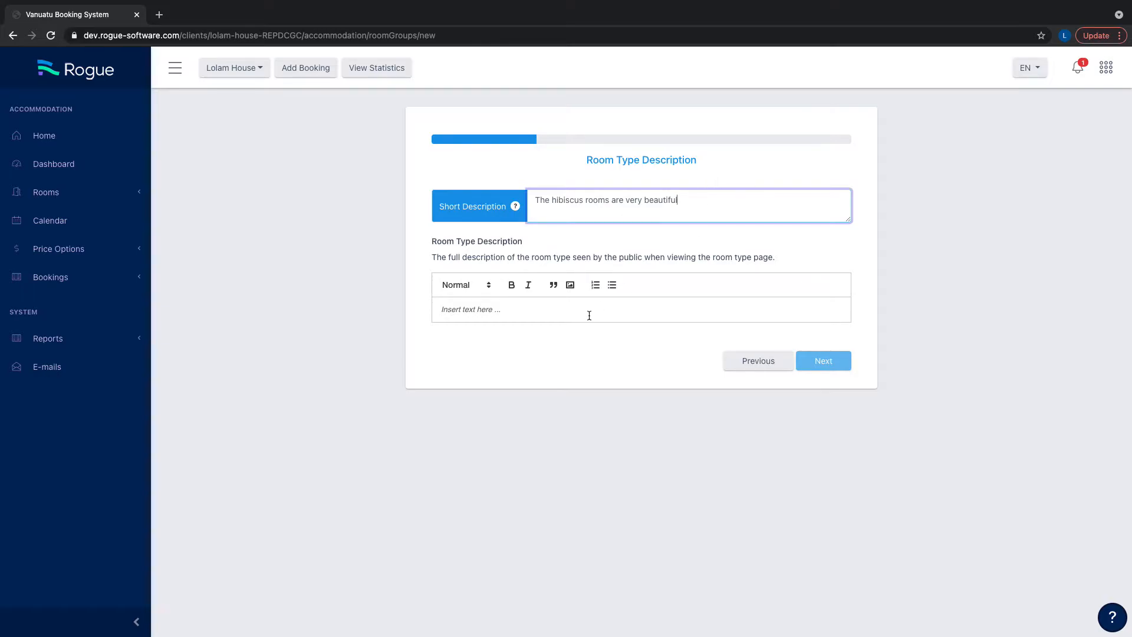
click(545, 315)
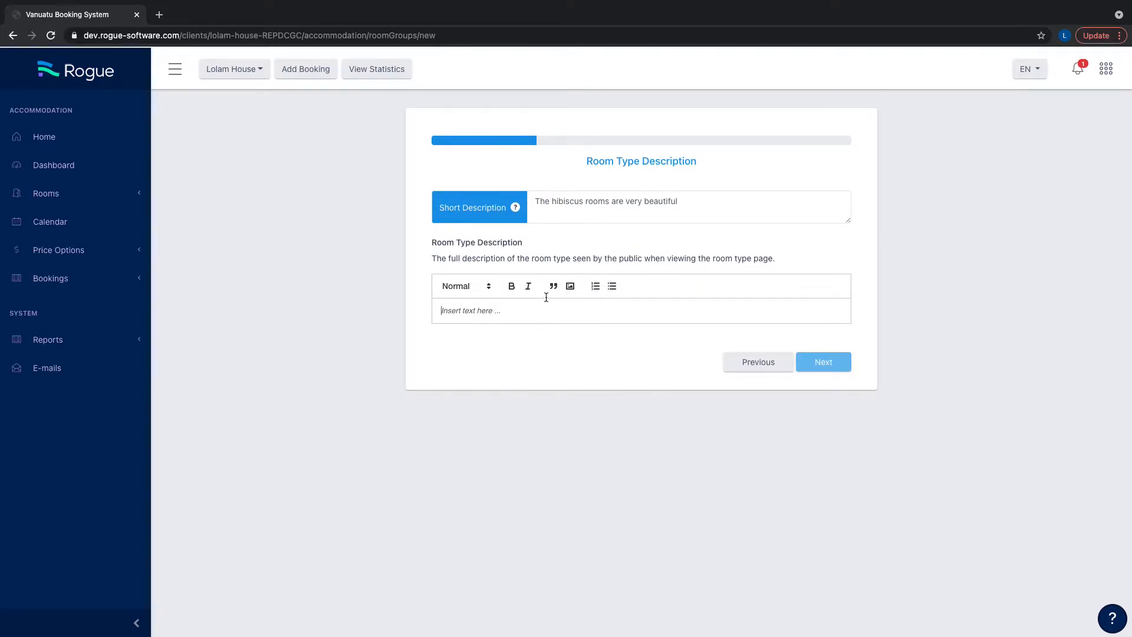
text(Ver)
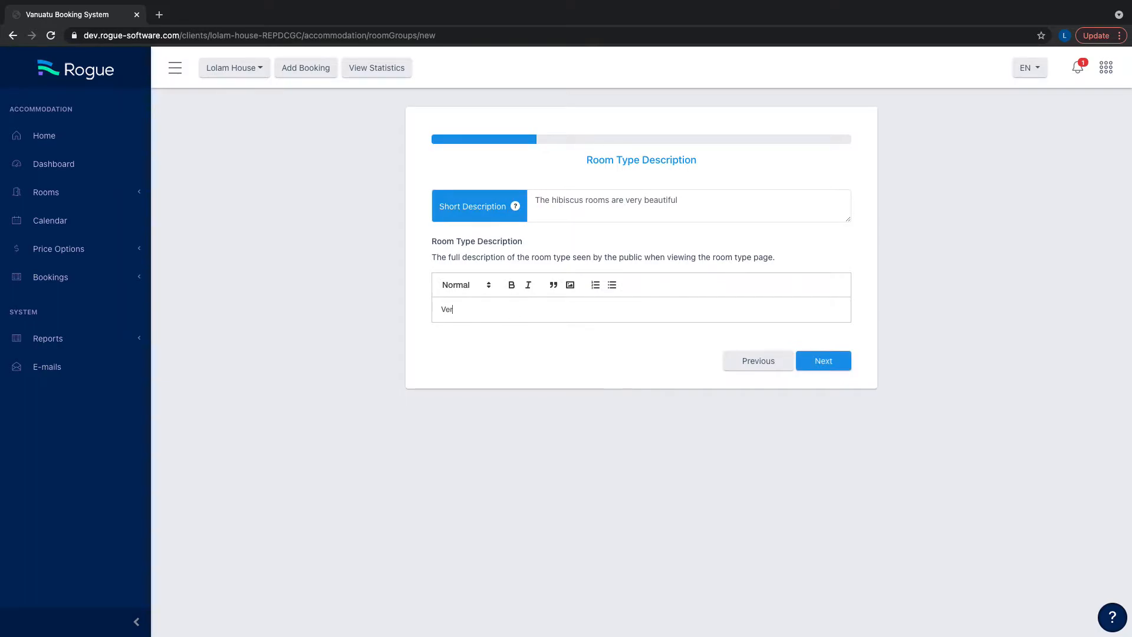
text(y beautiful and comfr)
key(BackSpace)
text(ortabl)
key(BackSpace)
text(e rooms)
click(827, 370)
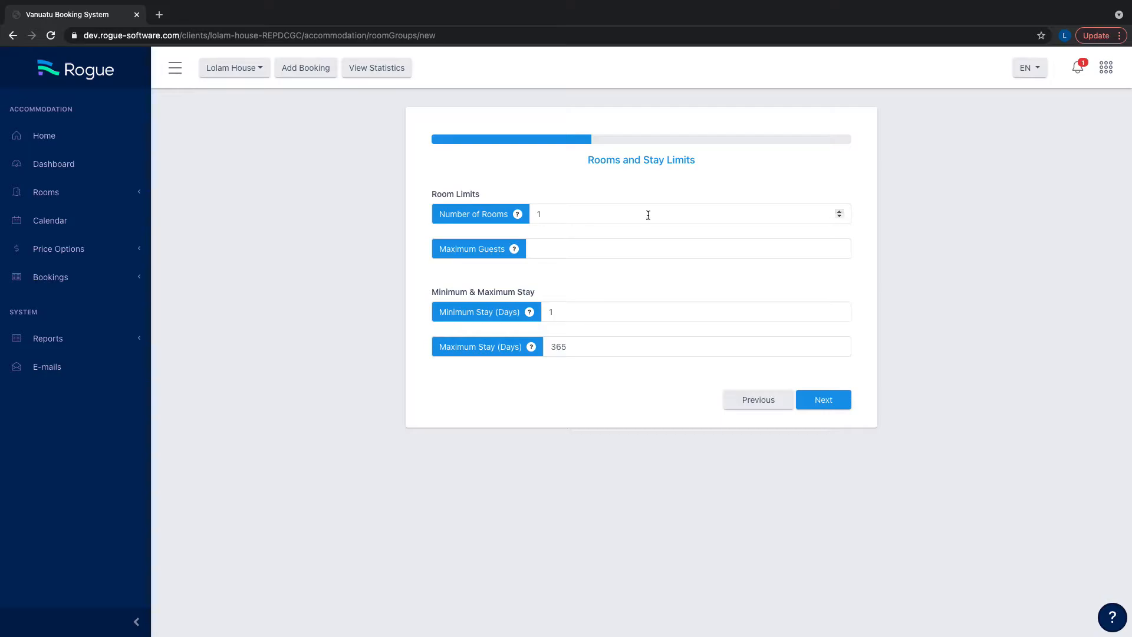
Set the number of rooms to 5 and the maximum guests to 3, and continue to the room names
click(535, 214)
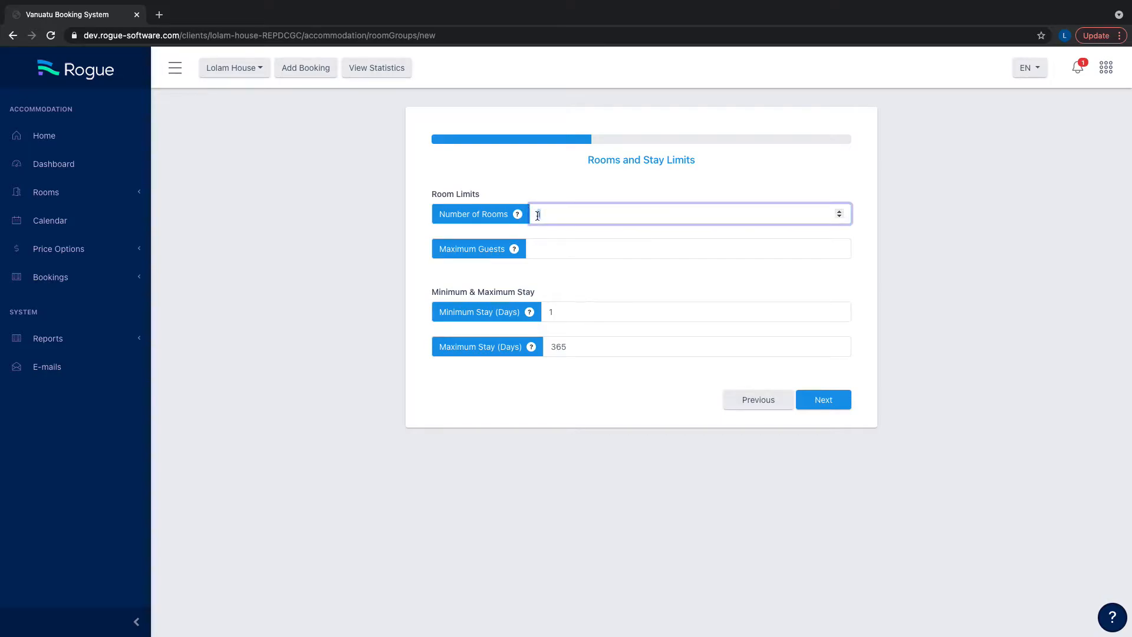
text(5)
click(564, 247)
mouse_move(514, 252)
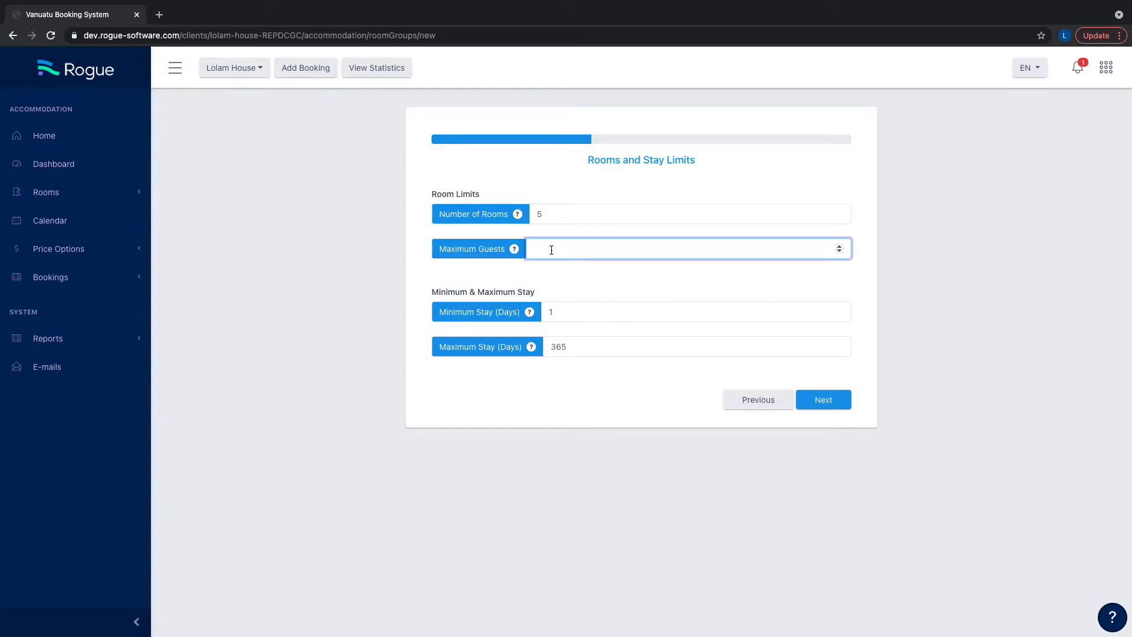
text(2)
click(528, 248)
text(3)
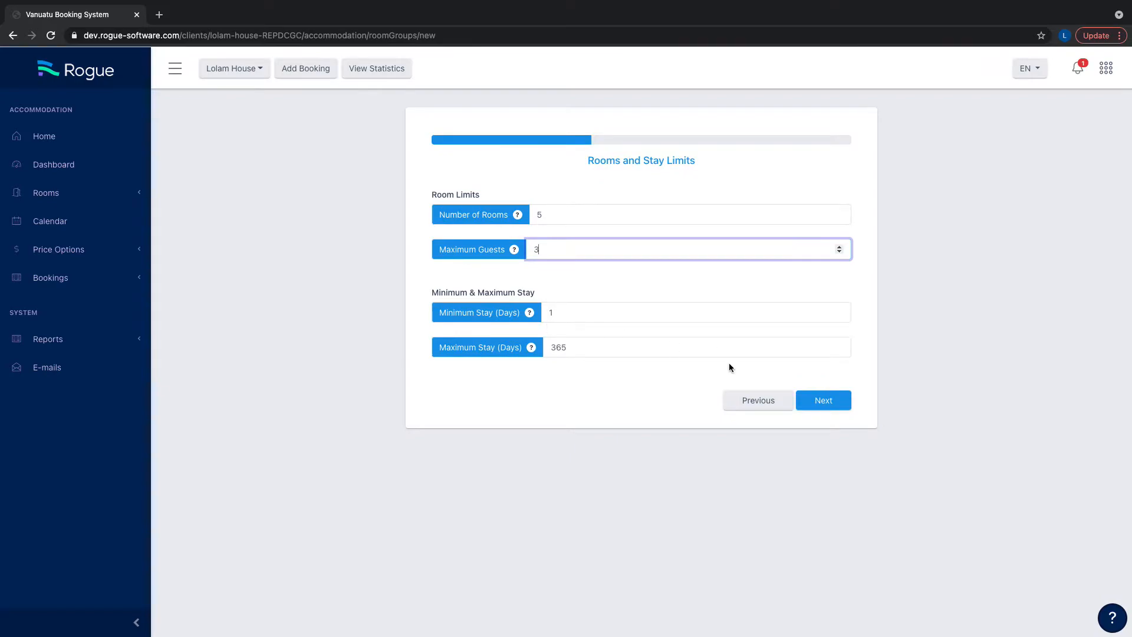
click(835, 404)
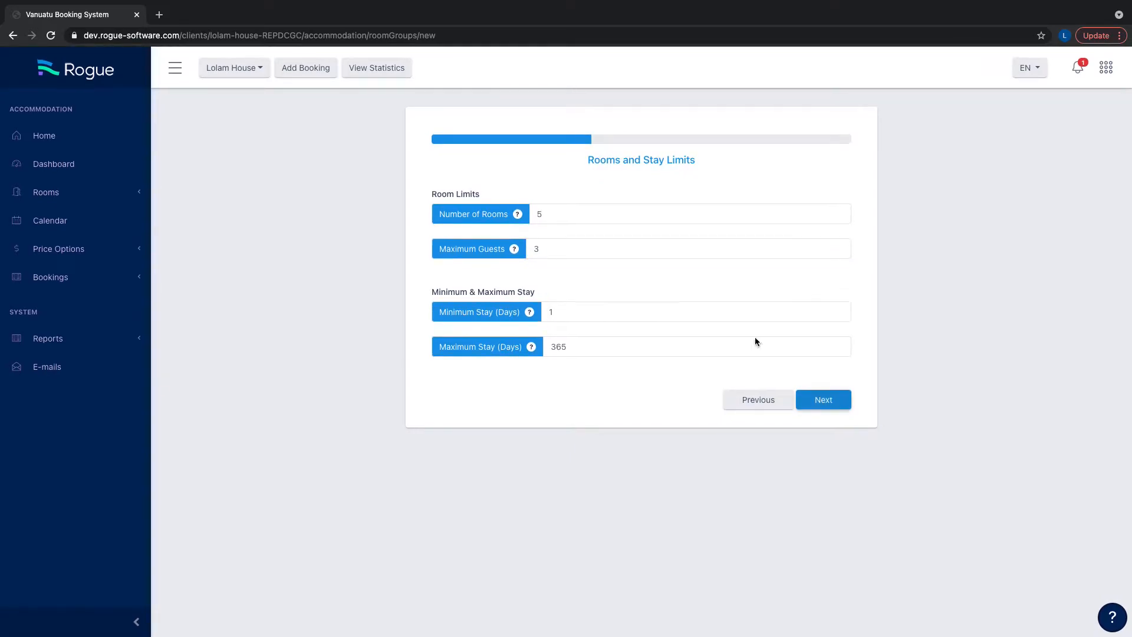
Fill the five room name fields with the numbers 1, 2, 3, 4 and 5 in order
click(559, 224)
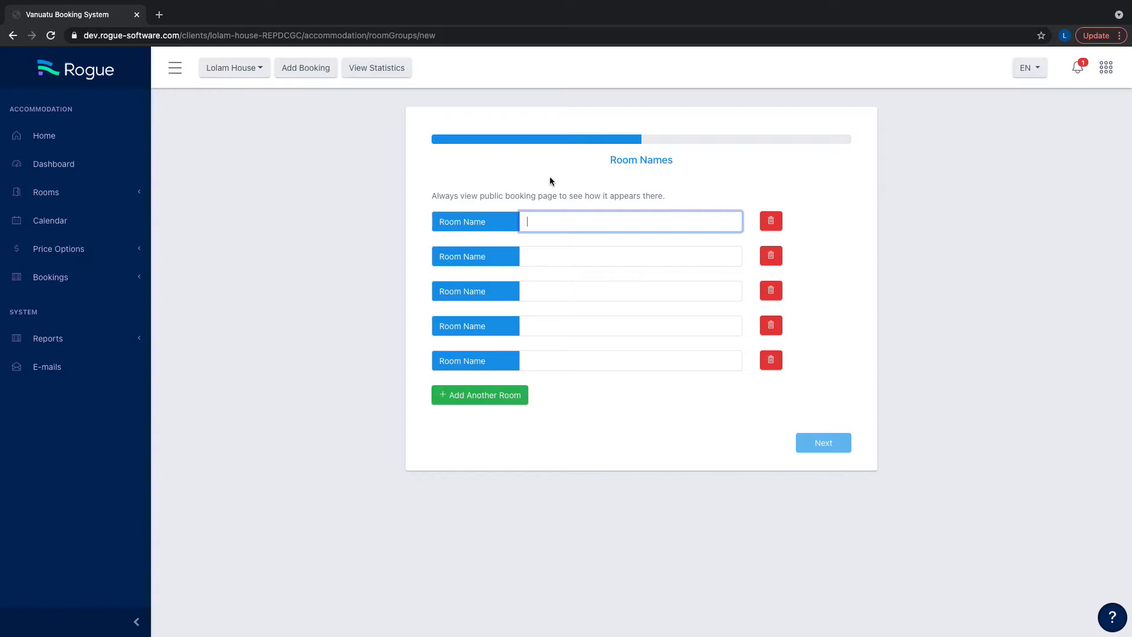
text(1)
click(539, 255)
text(2)
click(550, 290)
text(3)
click(551, 322)
text(4)
click(549, 360)
text(5)
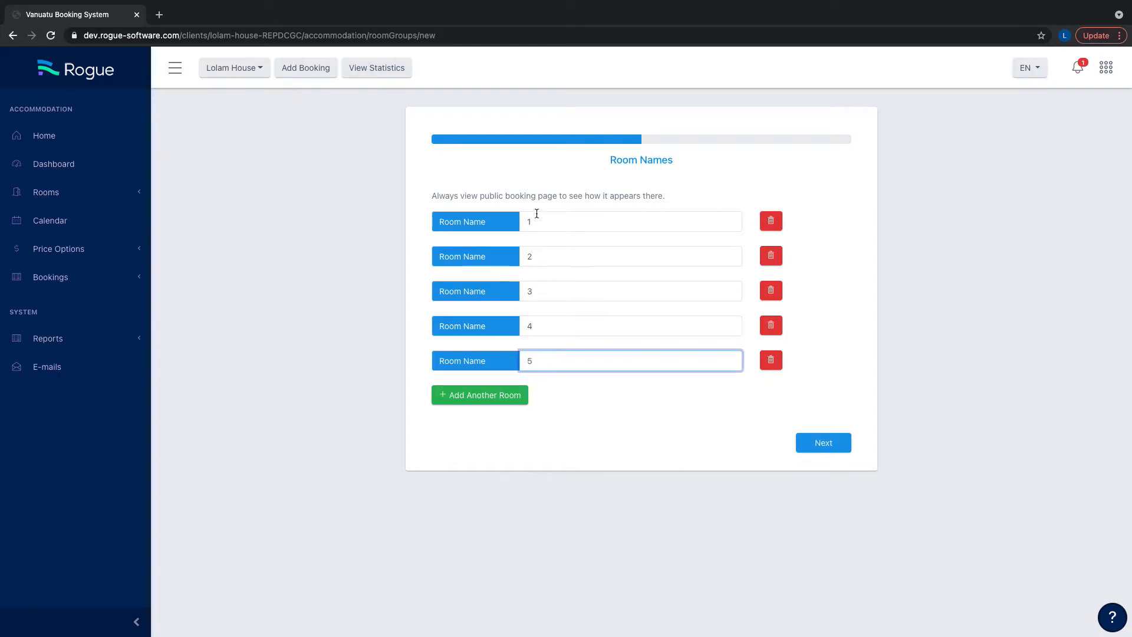
Prefix each room number with Hibiscus, naming the rooms Hibiscus 1 to Hibiscus 5, and continue to the bedding configuration
click(528, 216)
text(Hibisu)
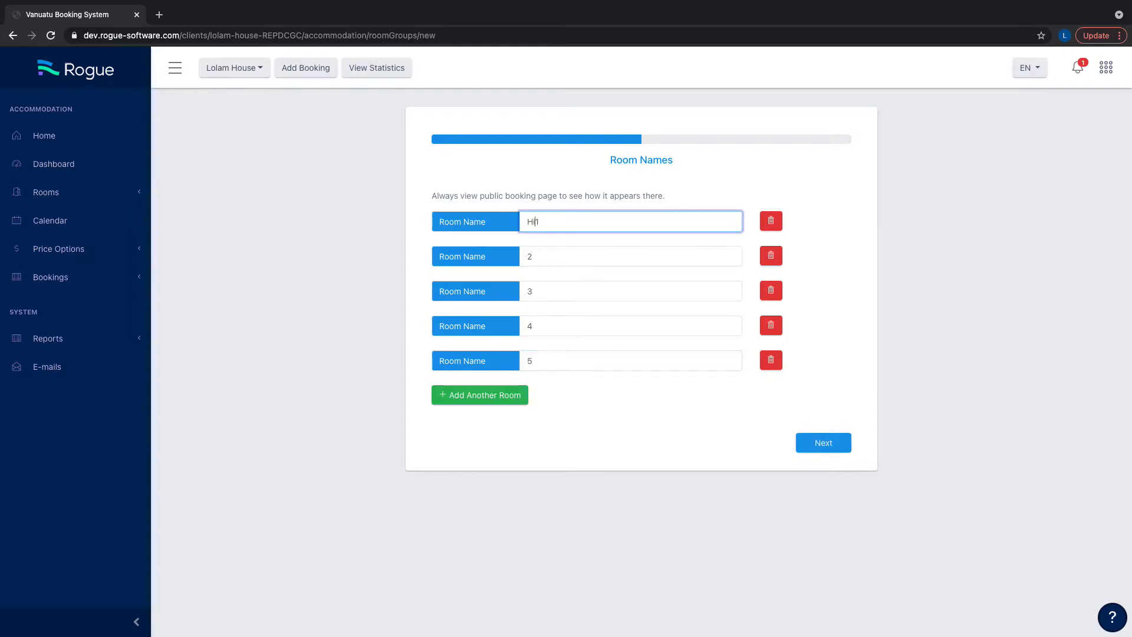
text(us)
drag(561, 221, 511, 224)
key(ctrl+c)
click(524, 254)
key(ctrl+v)
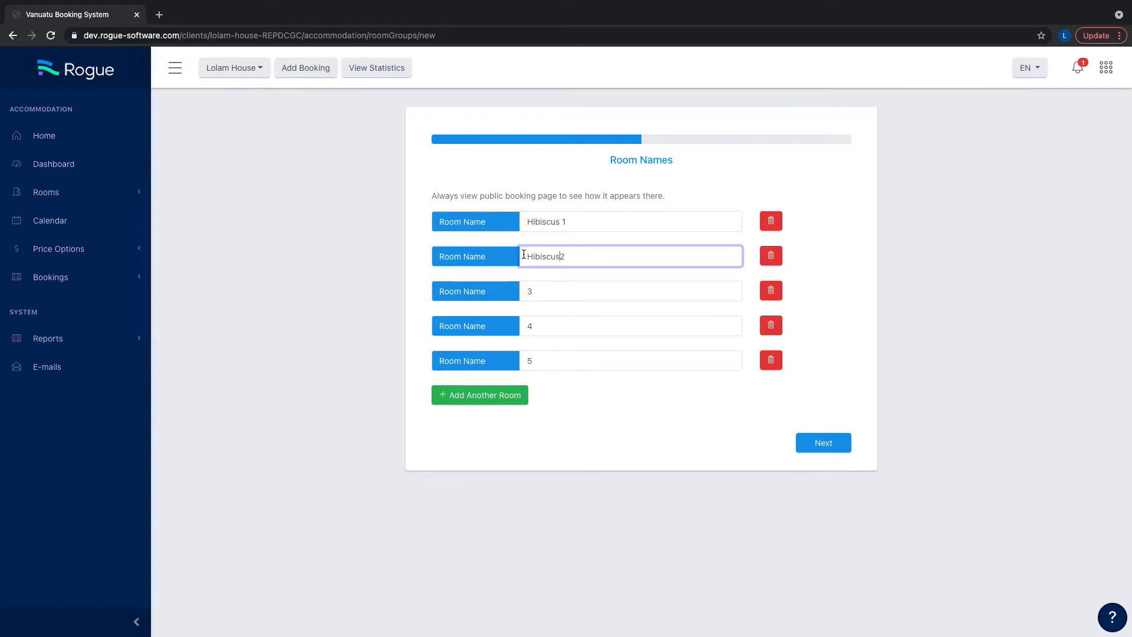
click(522, 289)
key(ctrl+v)
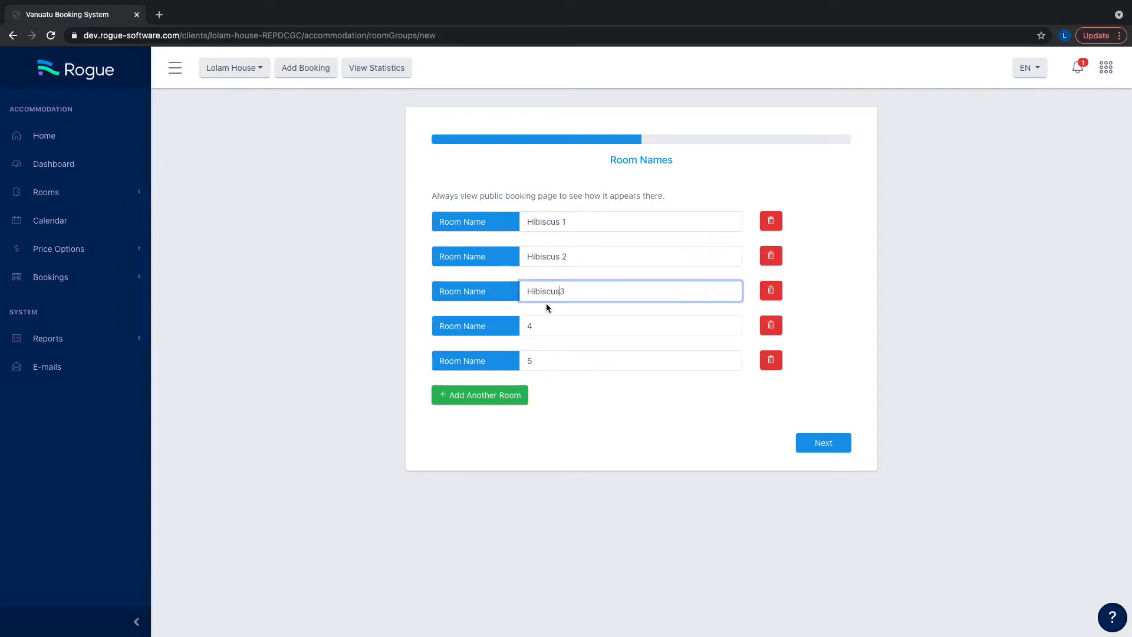
click(527, 329)
key(ctrl+v)
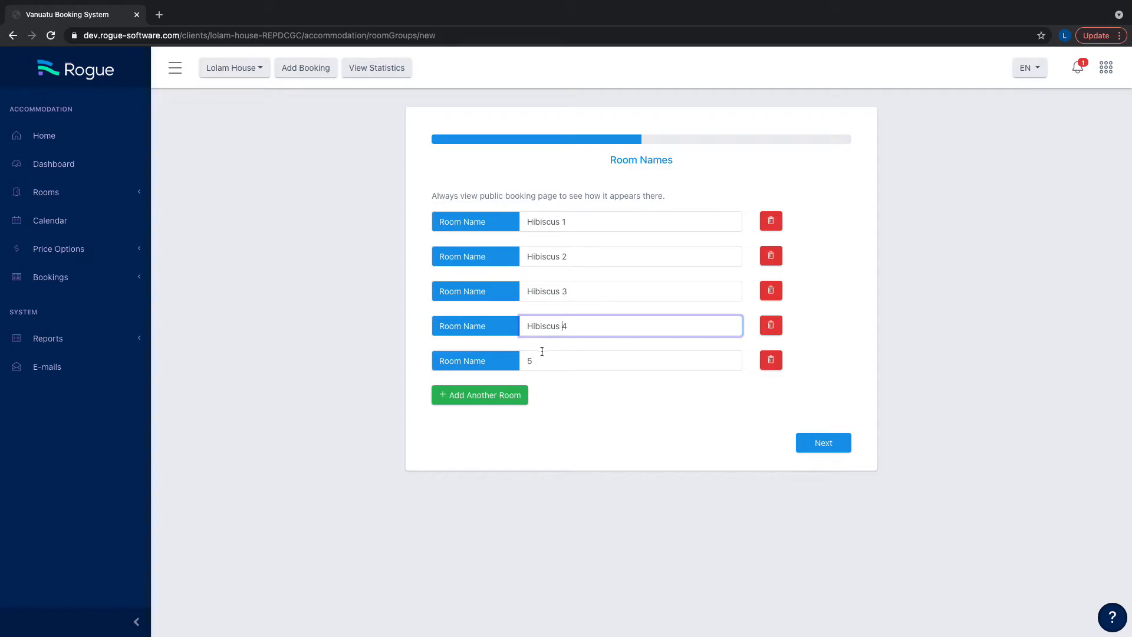
click(526, 359)
key(ctrl+v)
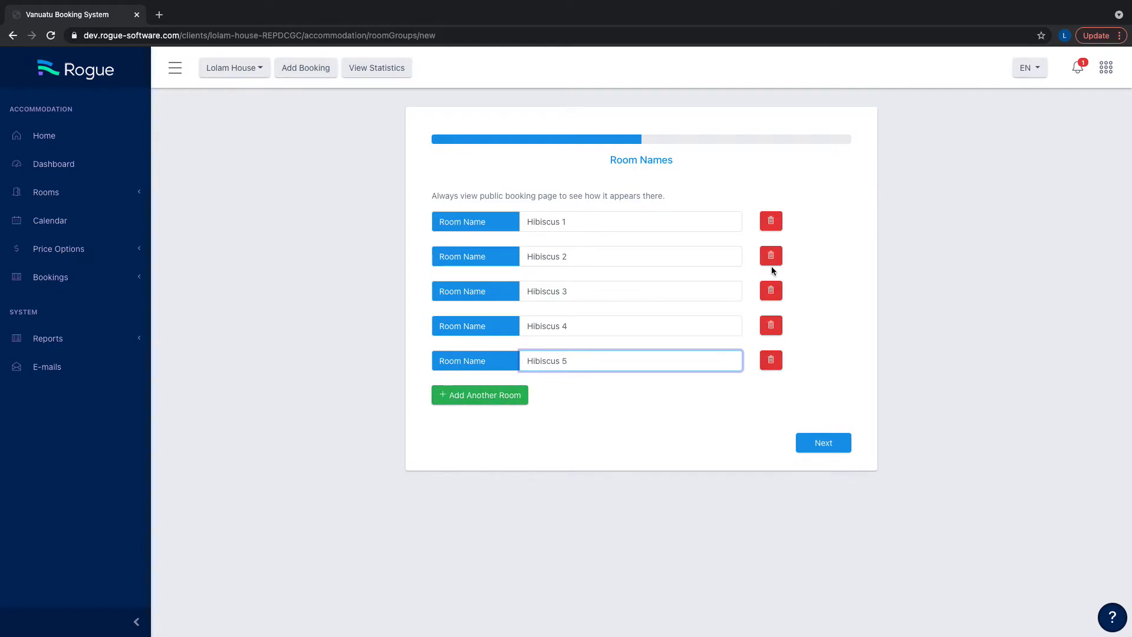
click(826, 445)
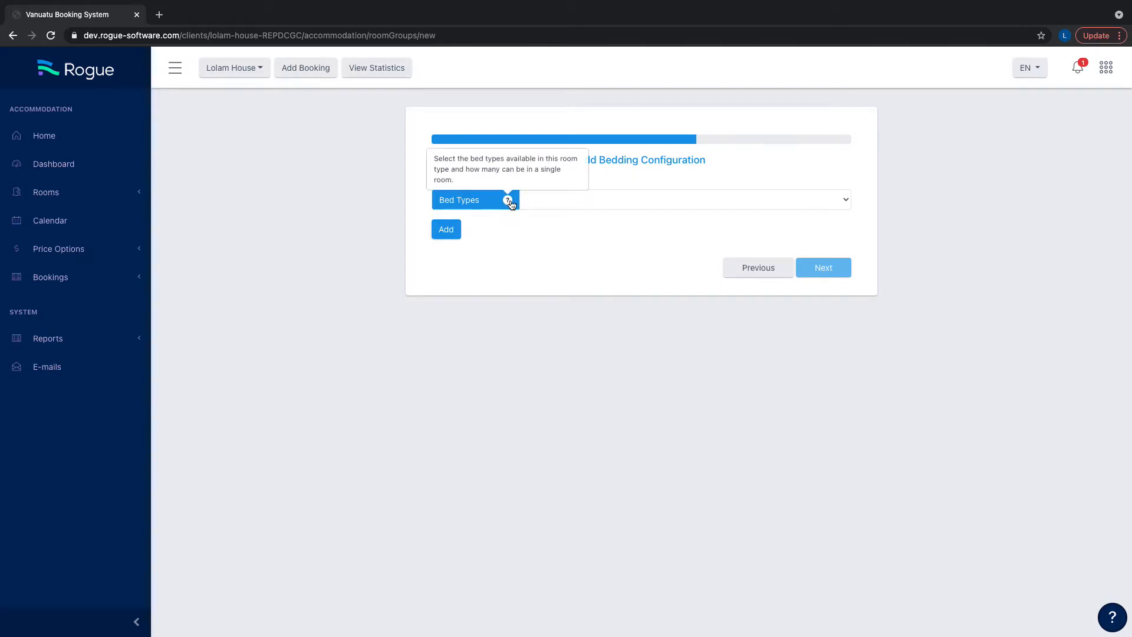
Add one Queen Bed and one Single Bed to the bedding configuration, and continue to the image upload
click(580, 200)
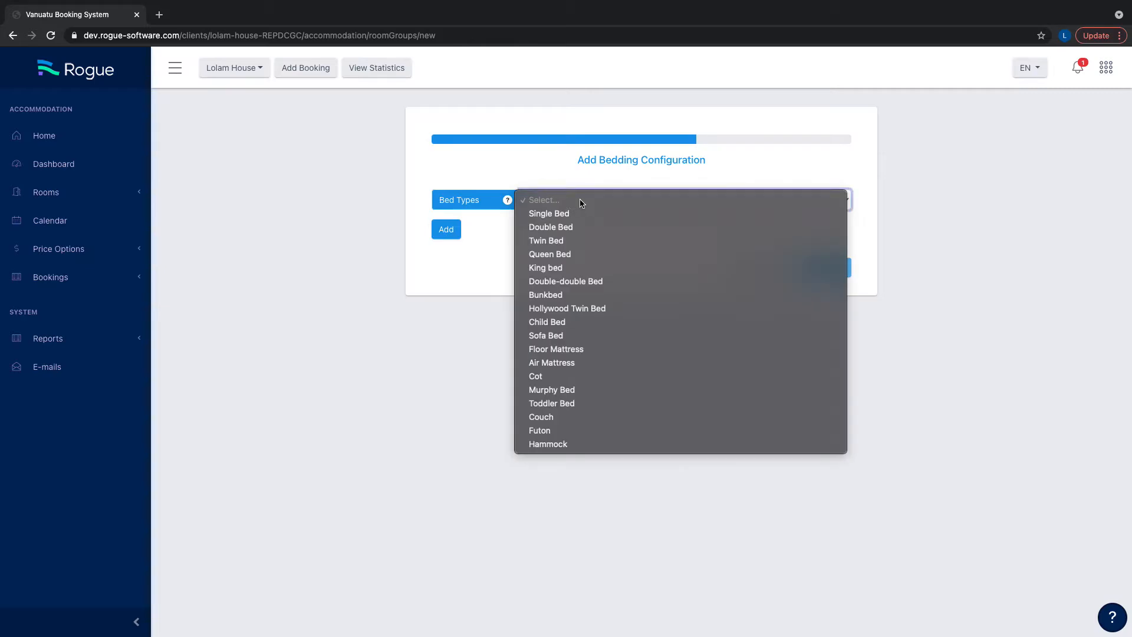
click(582, 255)
click(454, 231)
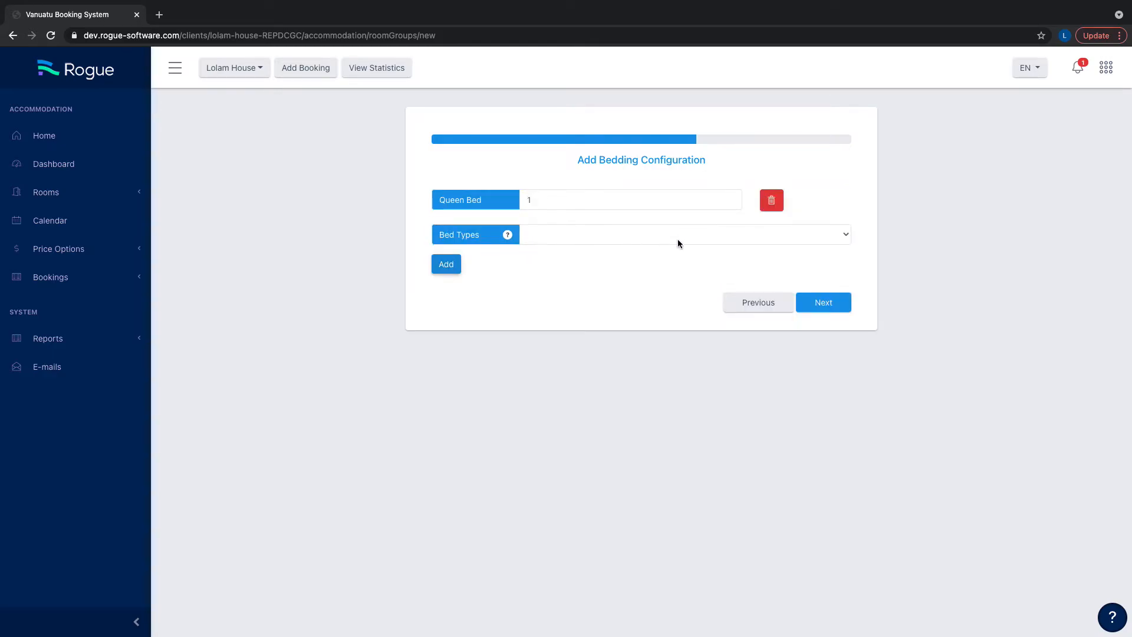
click(677, 240)
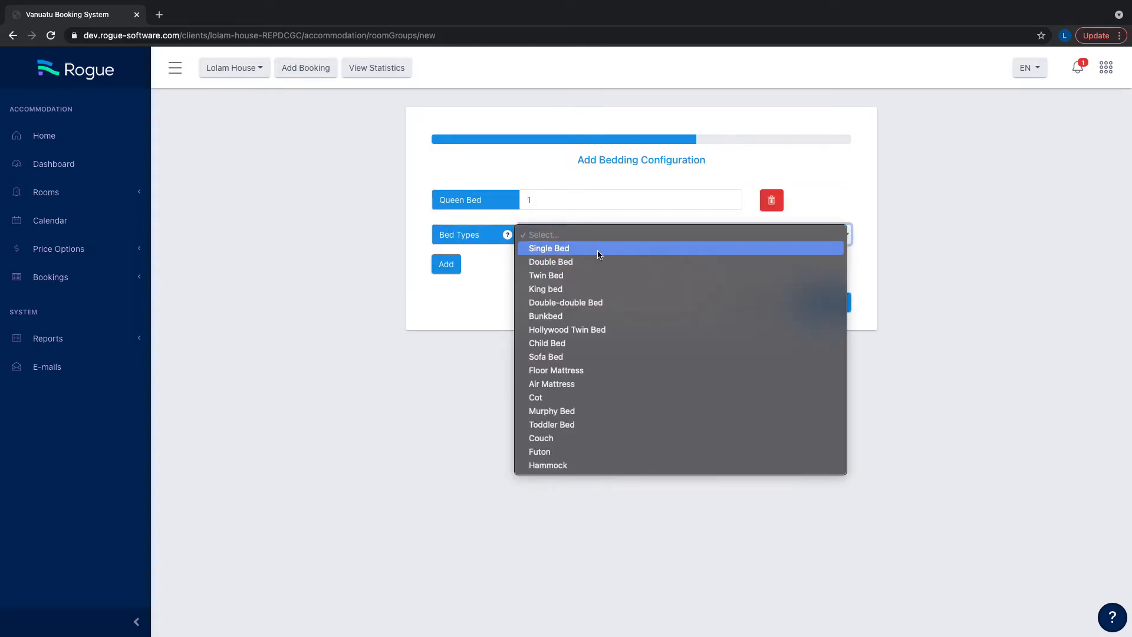
click(598, 255)
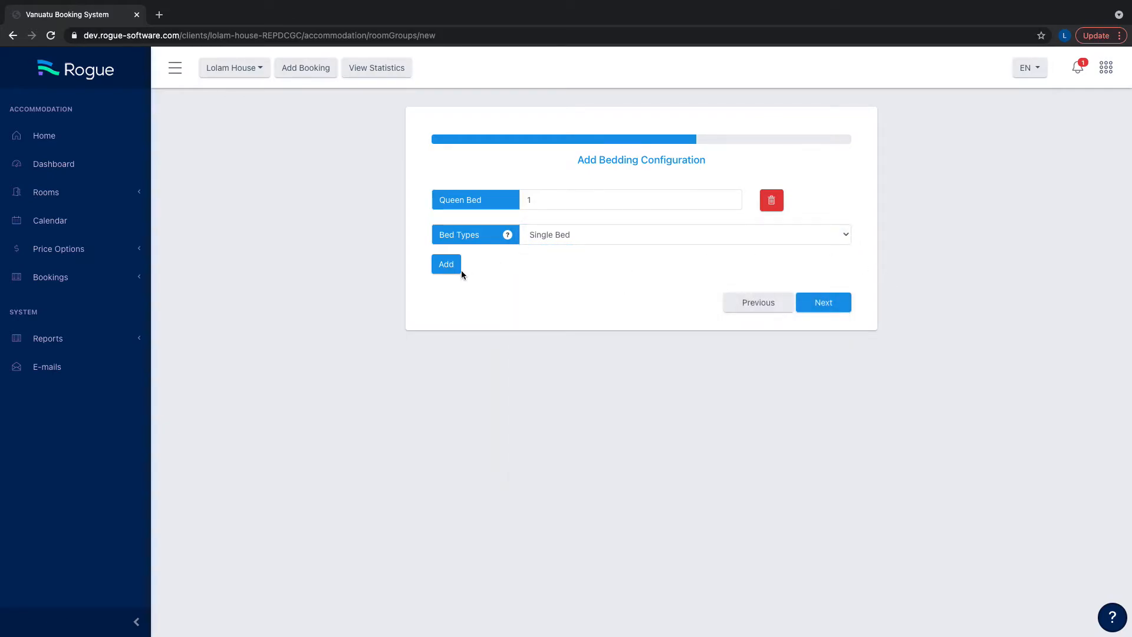
click(446, 264)
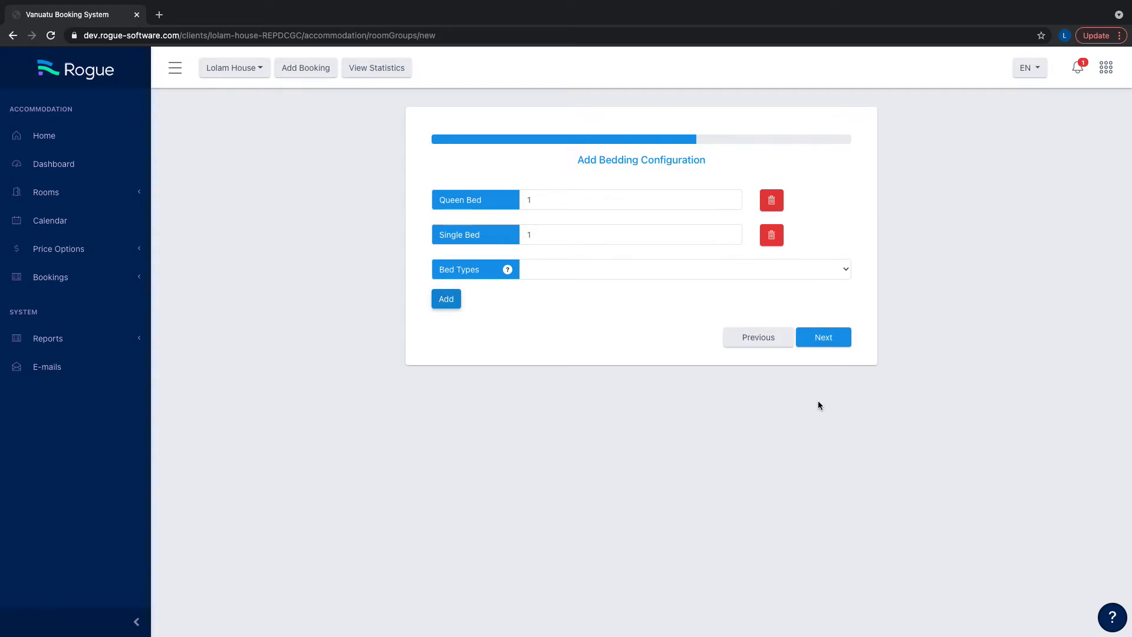
click(831, 338)
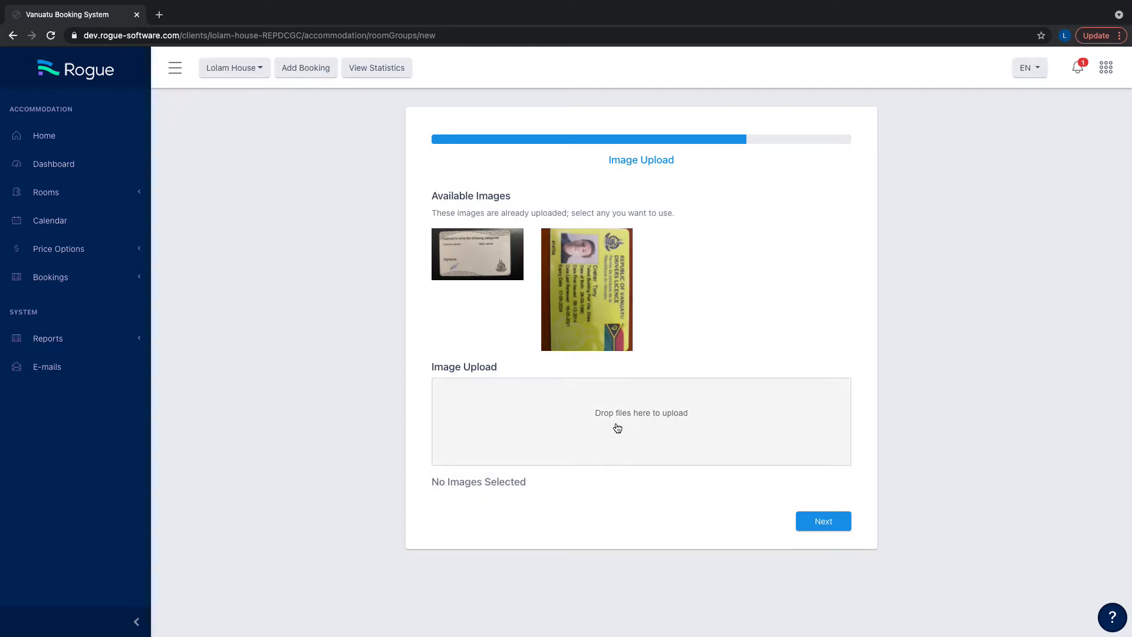
Try to upload the images DJI_0054.DNG, DJI_0043.DNG, DJI_0040.DNG and DJI_0014.DNG for the room type and check their upload status
click(748, 435)
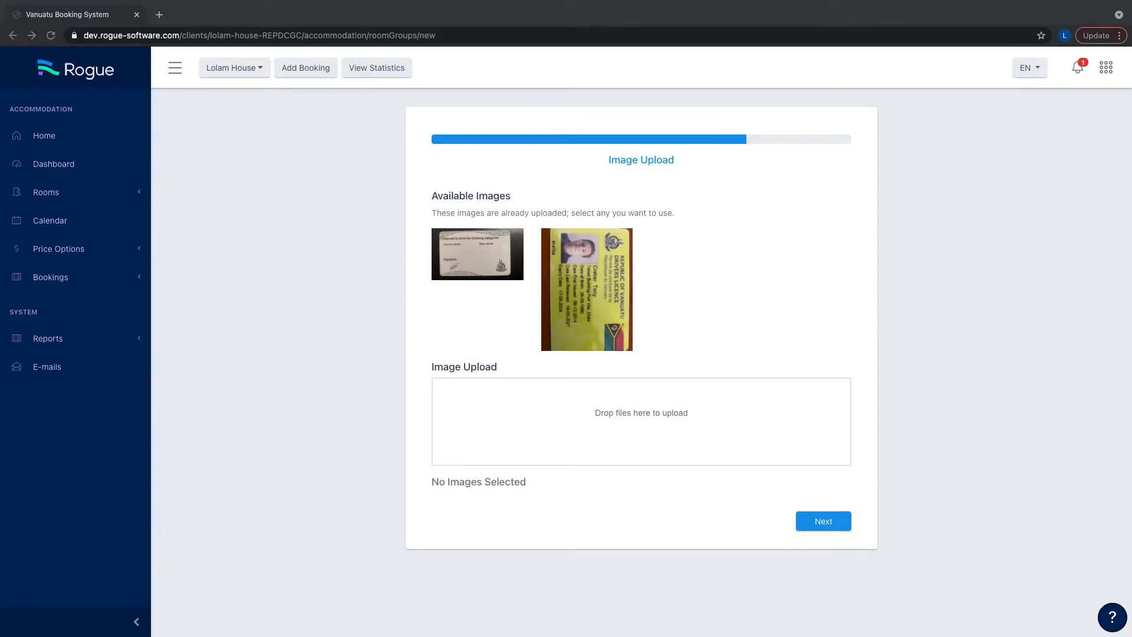
drag(837, 213, 629, 426)
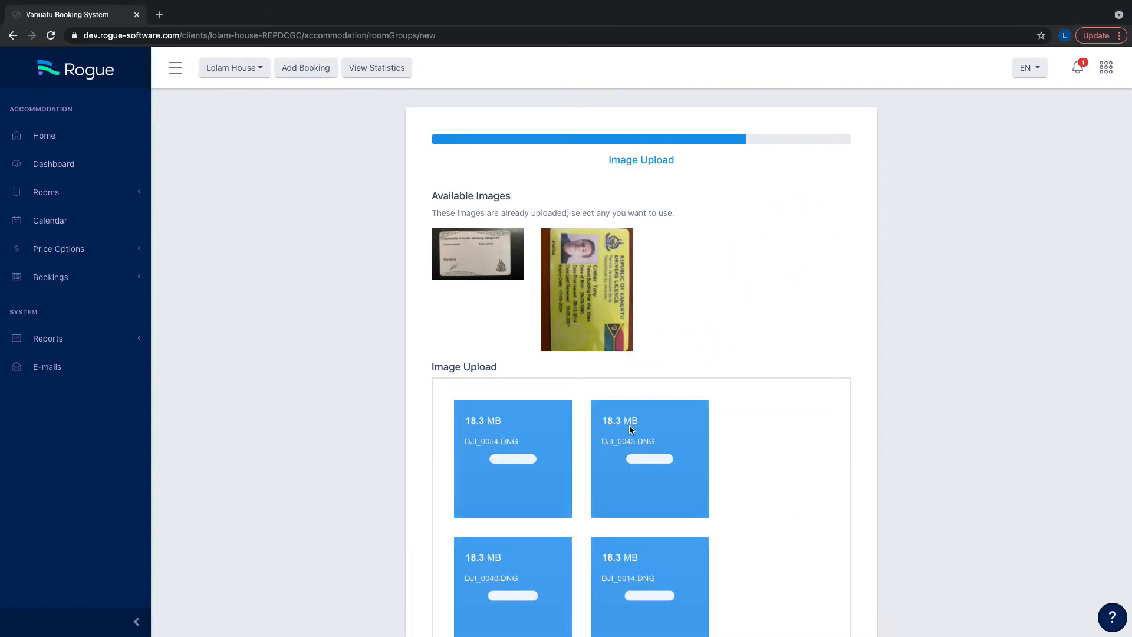
scroll(344, 458, down, 5)
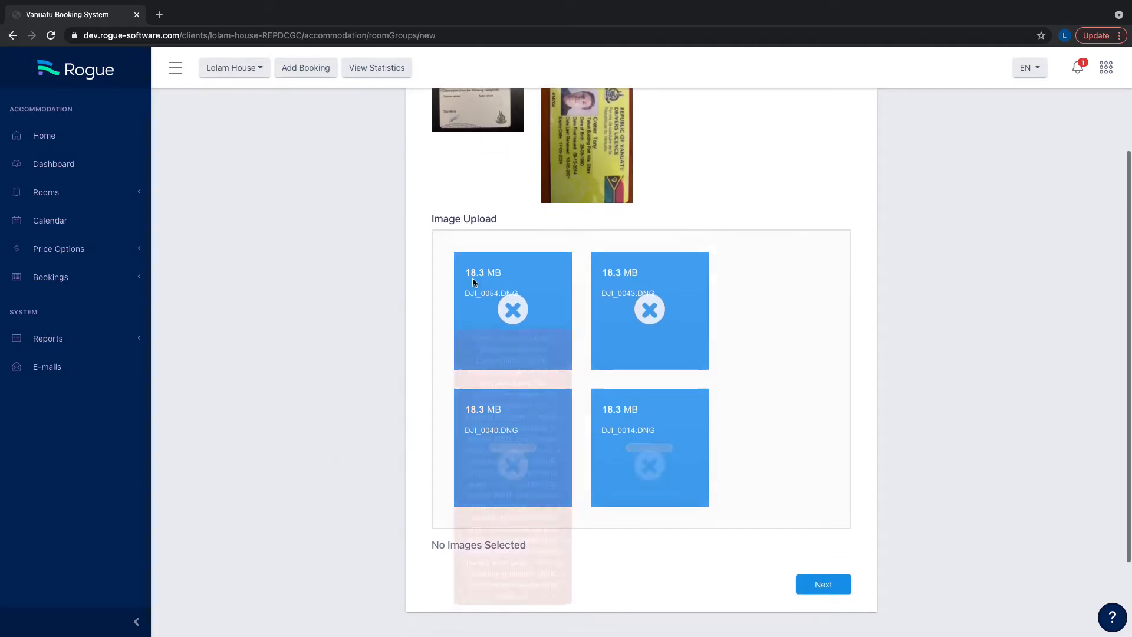
mouse_move(517, 303)
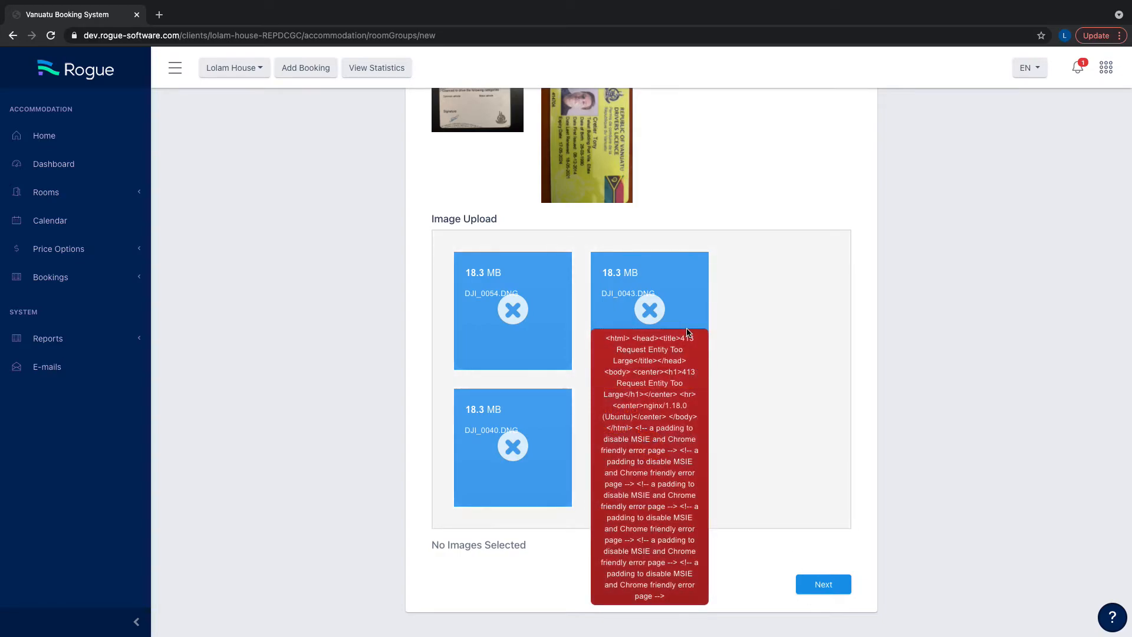
scroll(793, 318, up, 3)
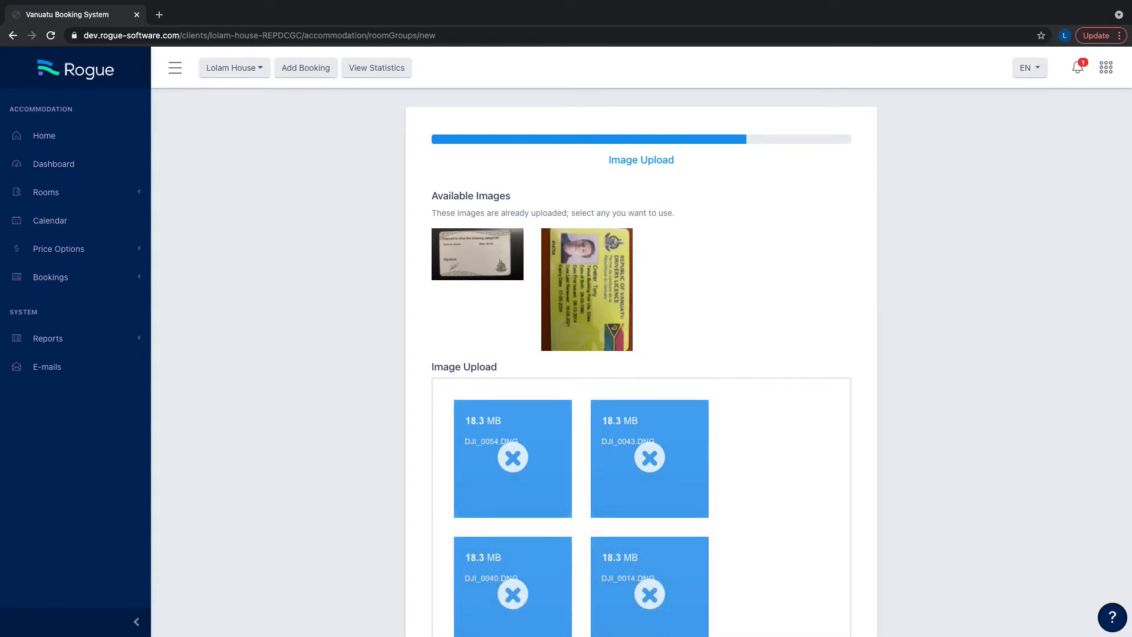
scroll(864, 277, down, 4)
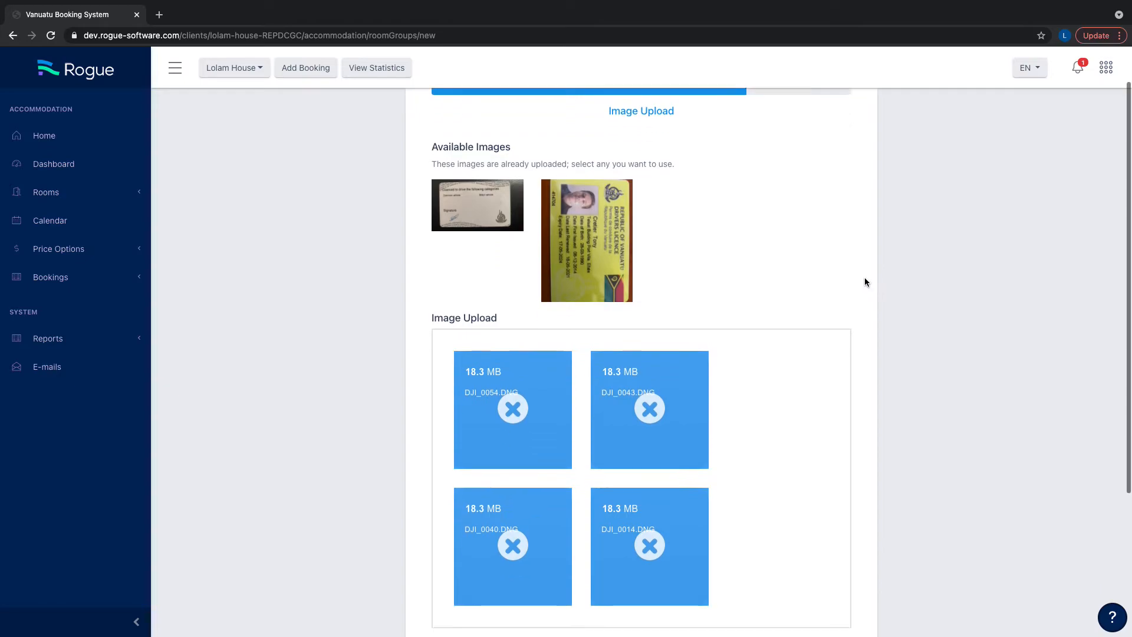
Continue from the image upload to the amenities page and set the room type's floor area to 36 square meters
click(827, 599)
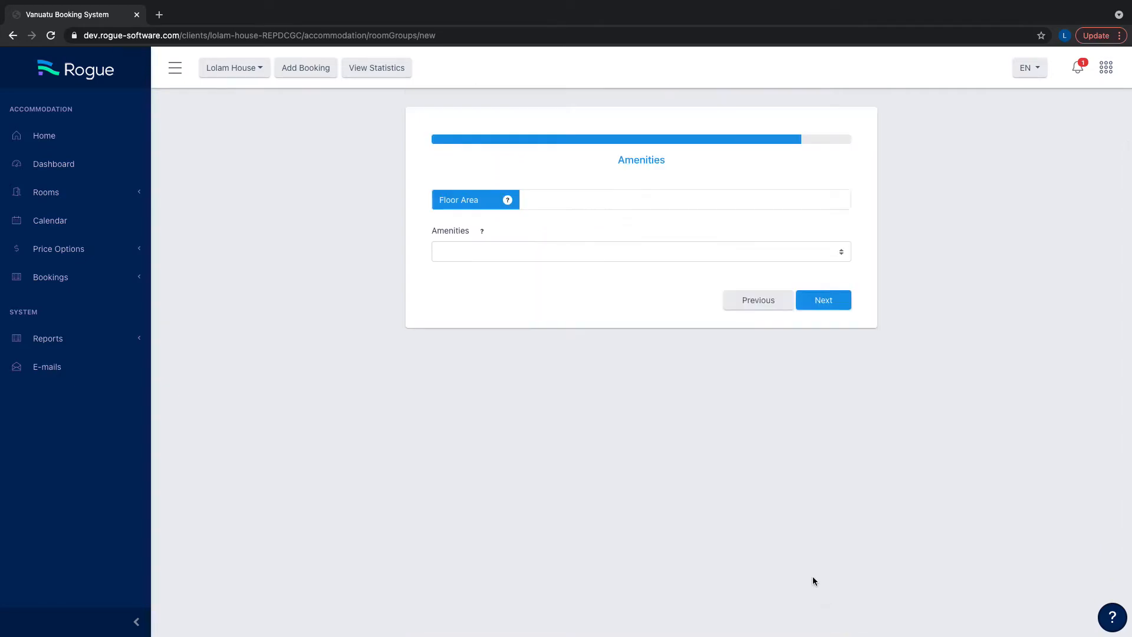
click(593, 200)
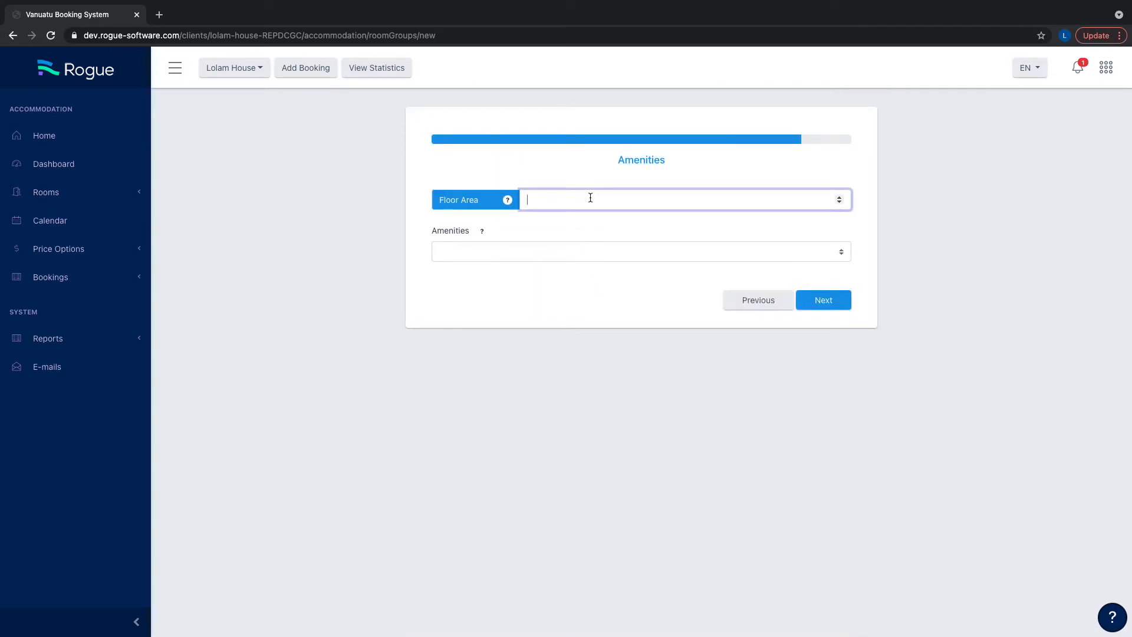
mouse_move(507, 200)
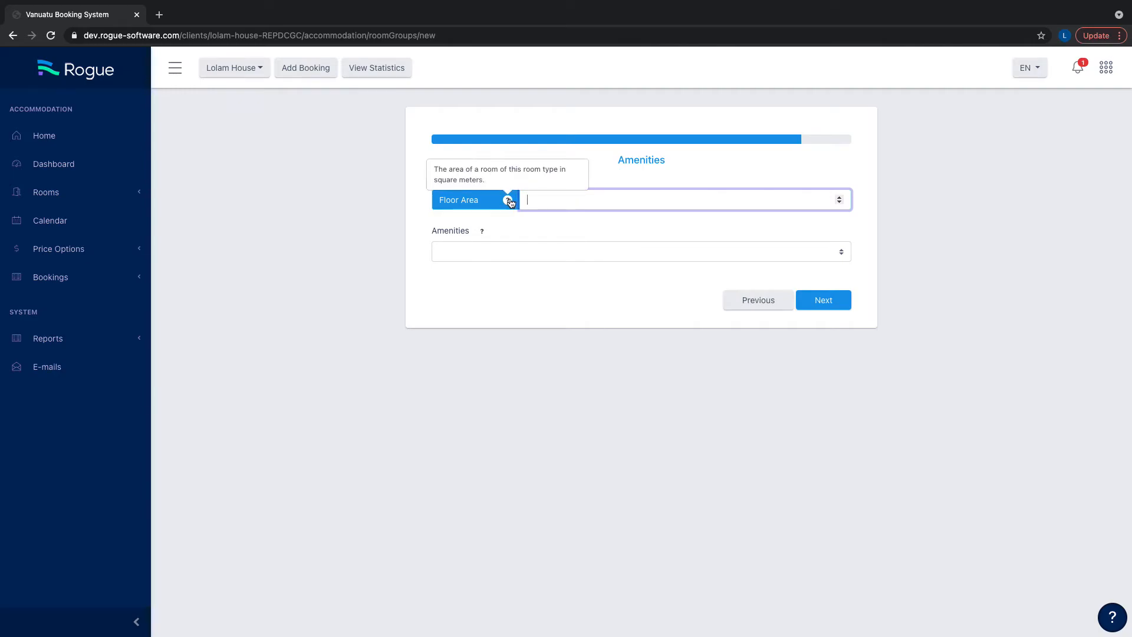
text(36)
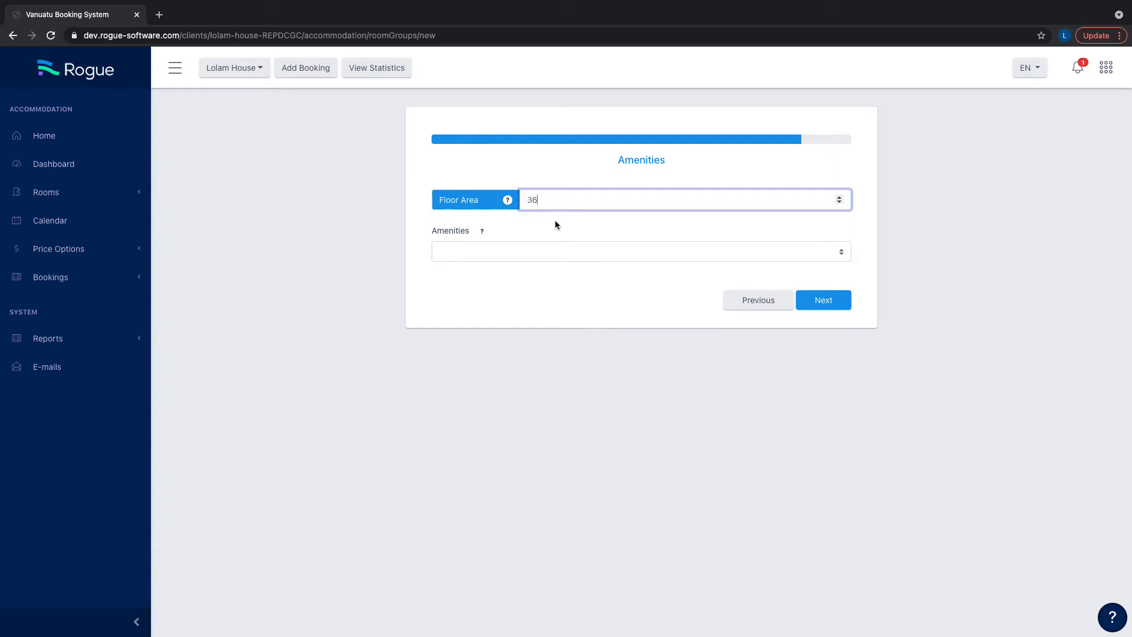
click(608, 226)
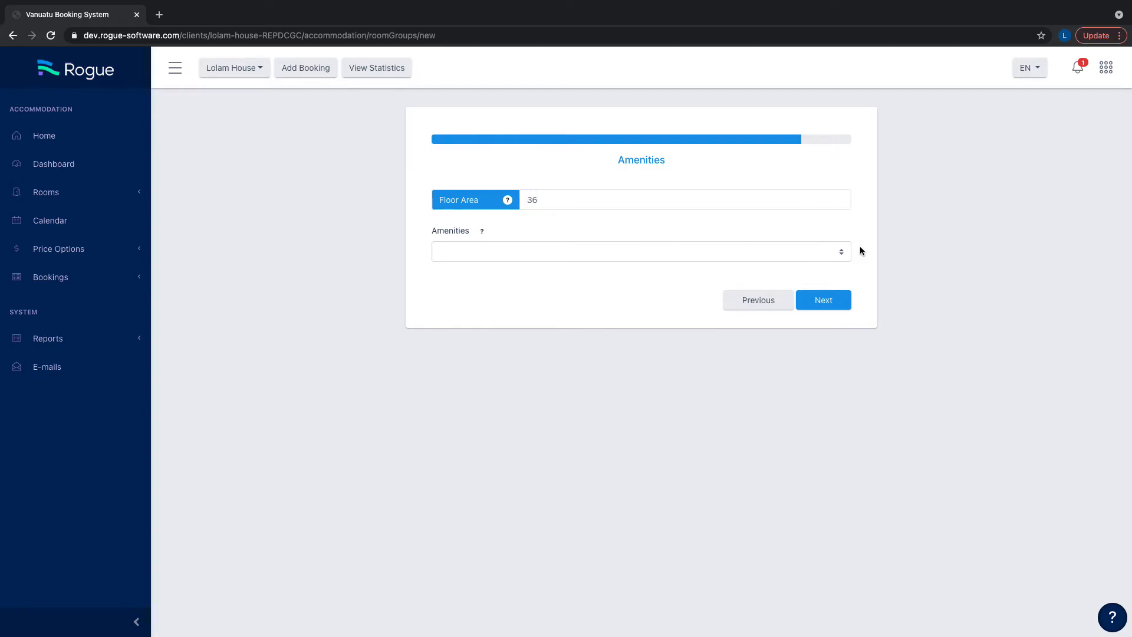
Select Breakfast, Ceiling Fan, Towels, Refrigerator and Microwave as amenities for the room type
click(840, 252)
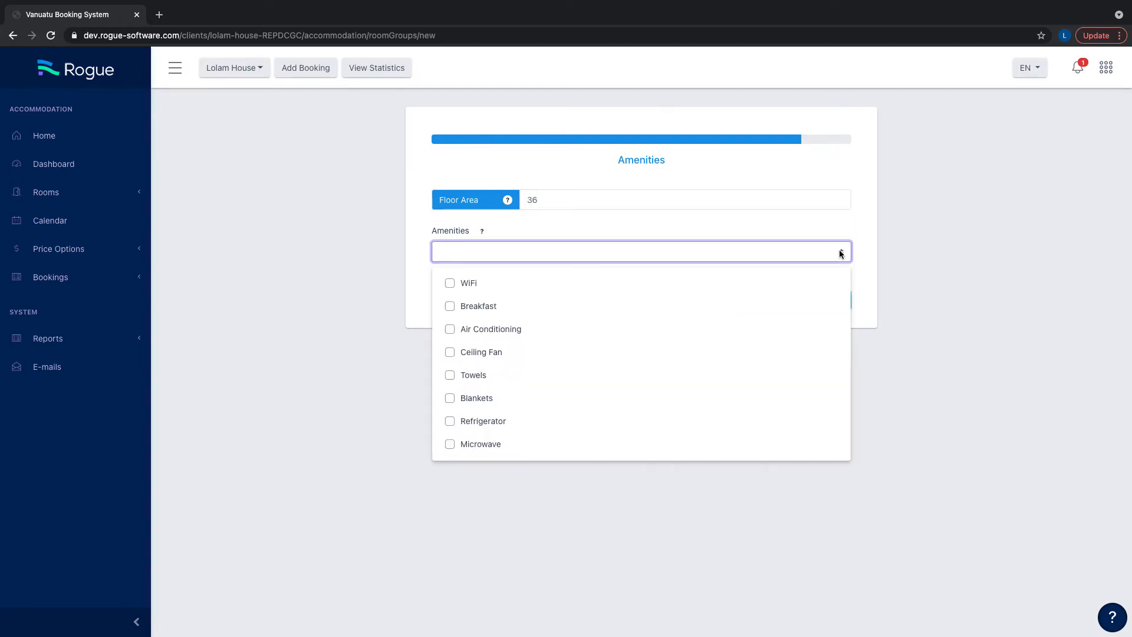
click(450, 308)
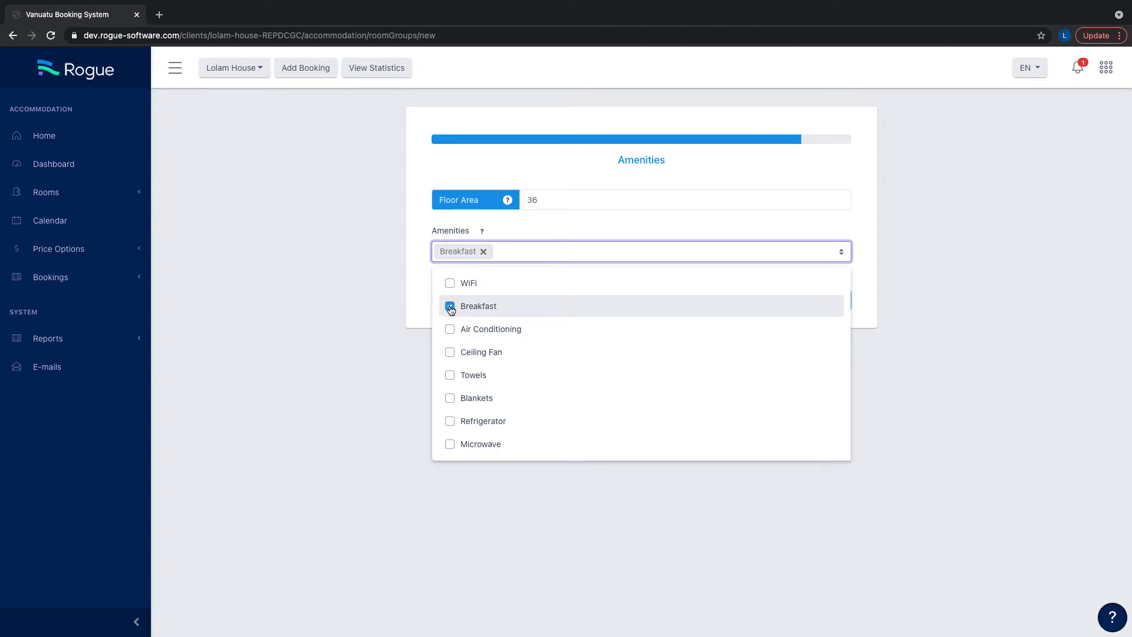
click(450, 352)
click(450, 377)
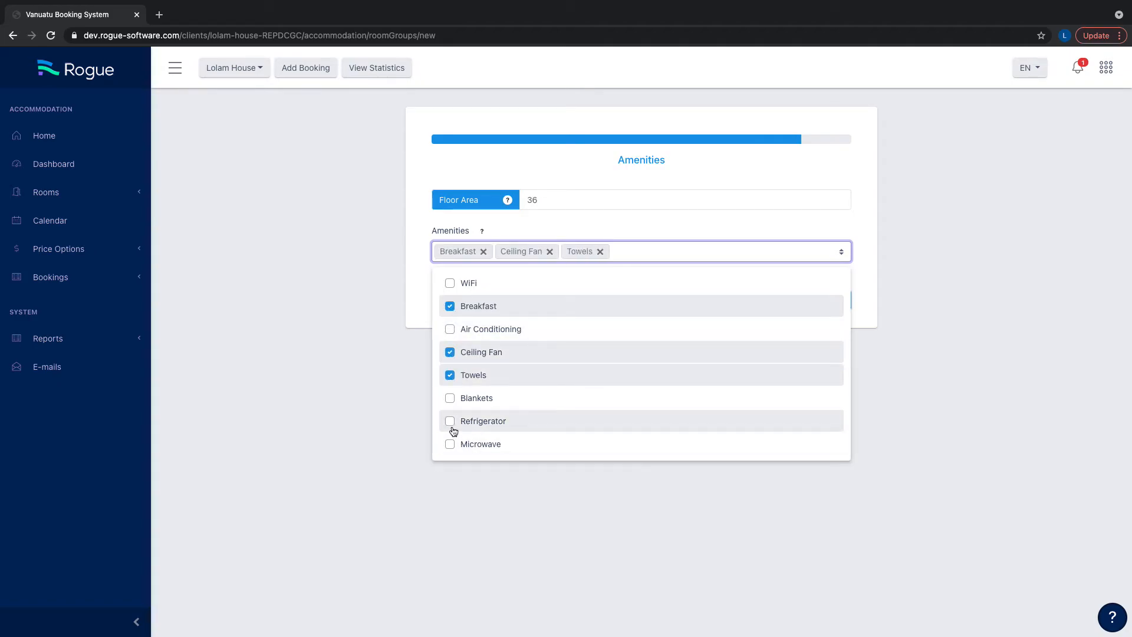
click(451, 424)
click(446, 464)
click(758, 255)
click(438, 464)
click(755, 251)
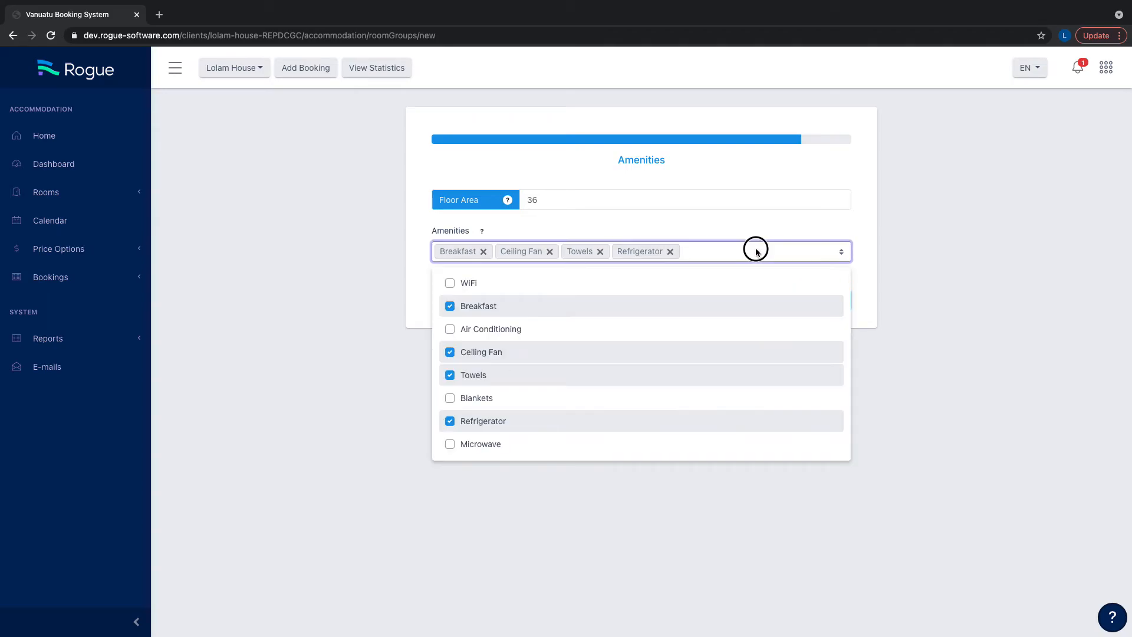
click(450, 448)
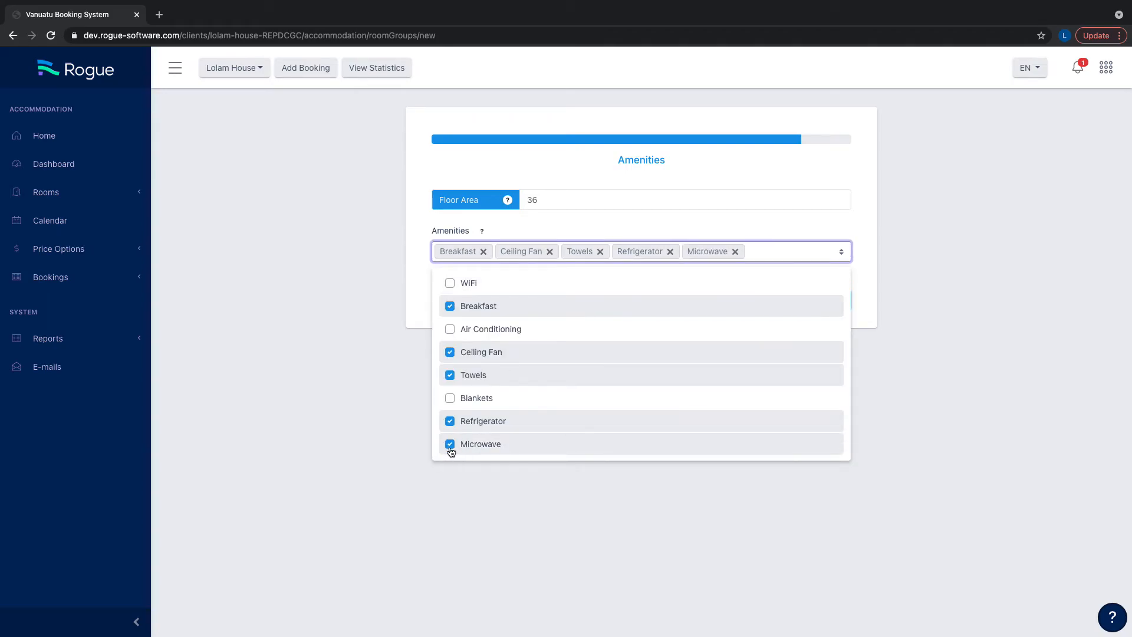
Add Air Conditioning and WiFi to the room type's amenities, and continue to the pricing
click(451, 327)
key(Escape)
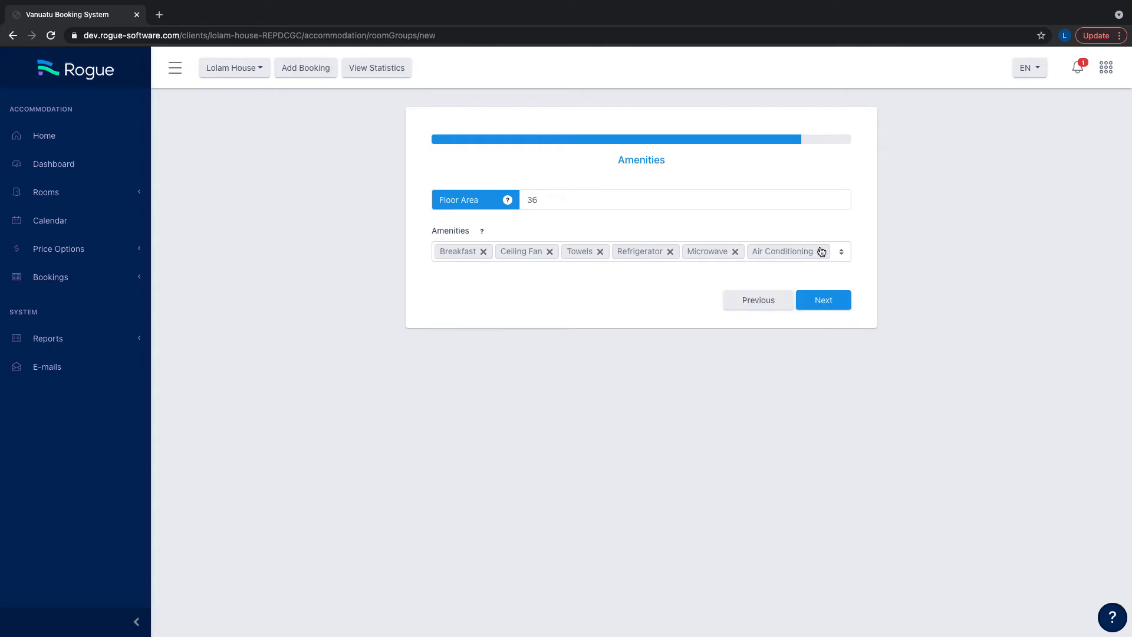
click(840, 253)
click(465, 301)
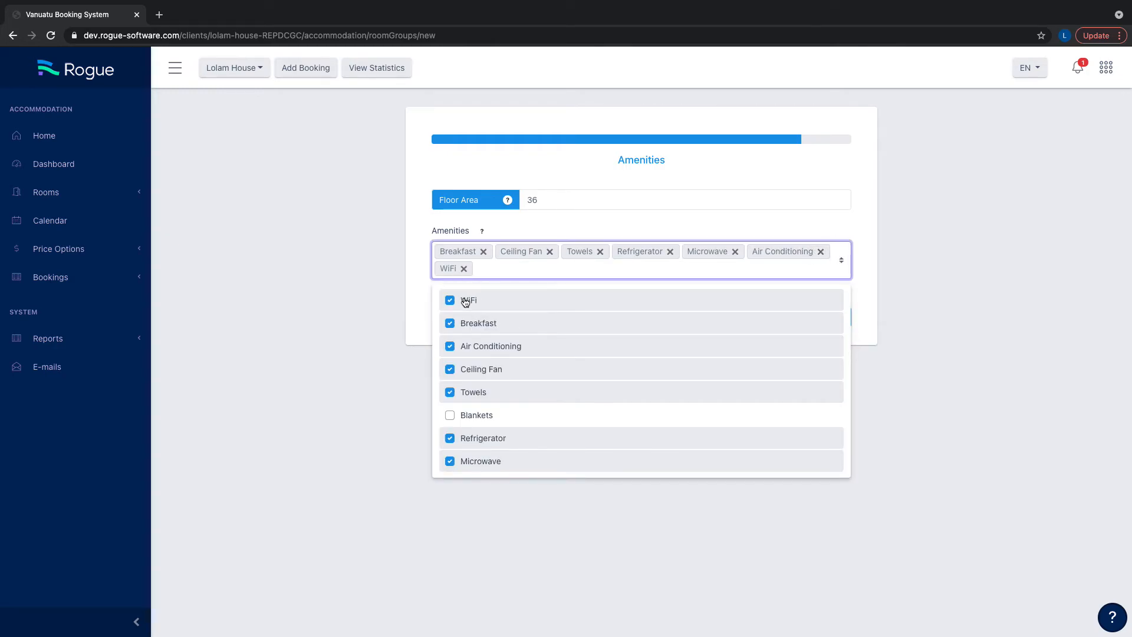
click(330, 313)
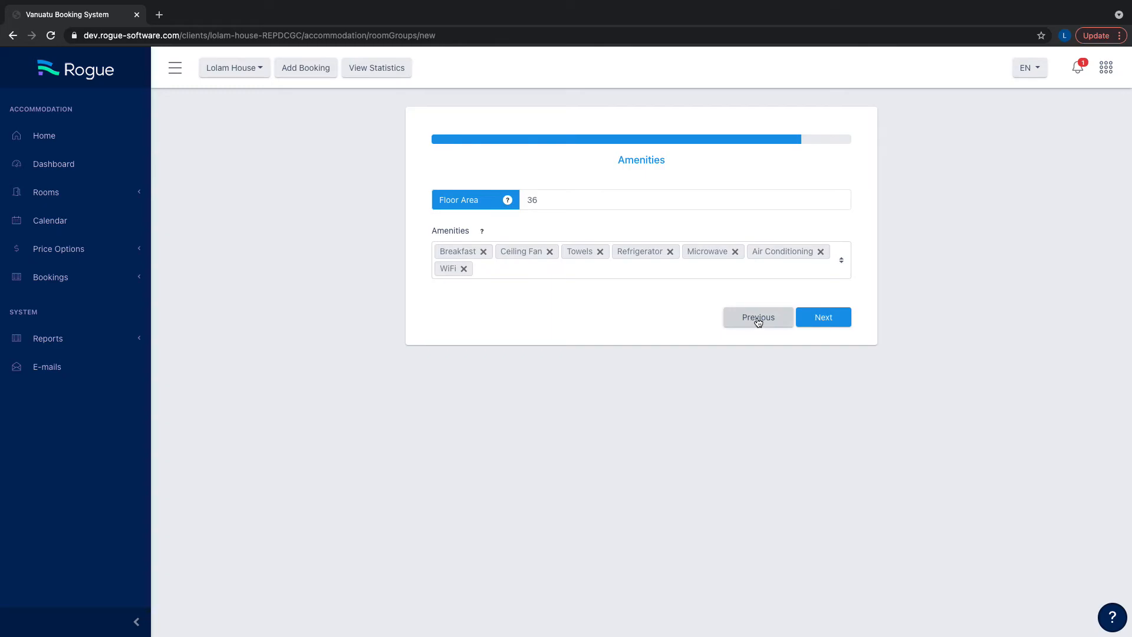
click(824, 318)
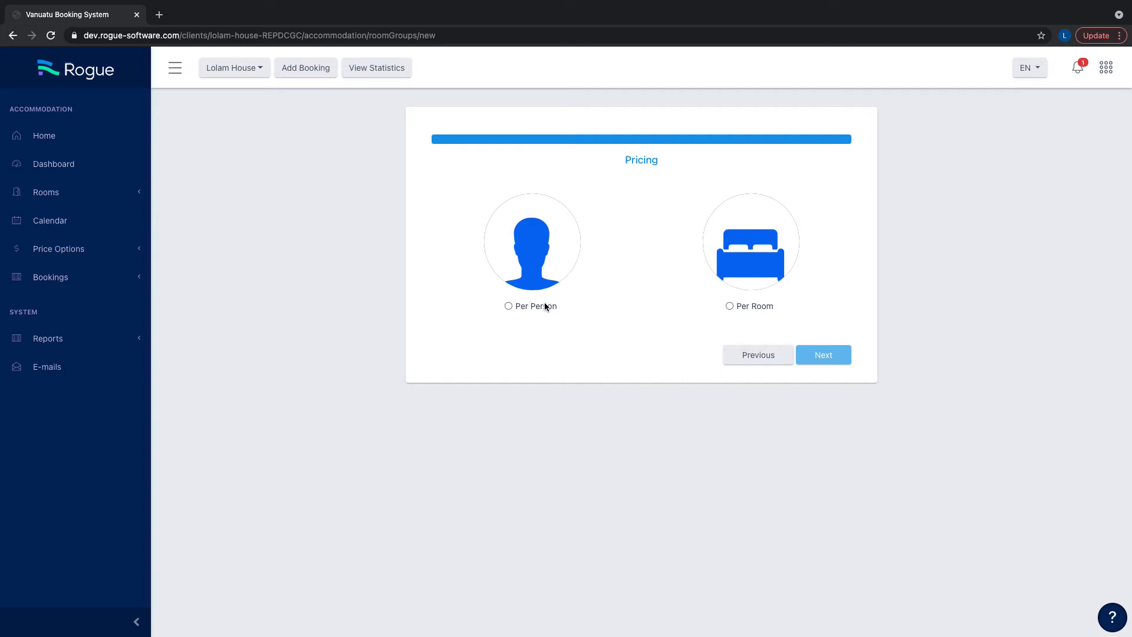
Choose pricing per room with 2 guests included and a single night price of 6000
click(730, 305)
click(548, 334)
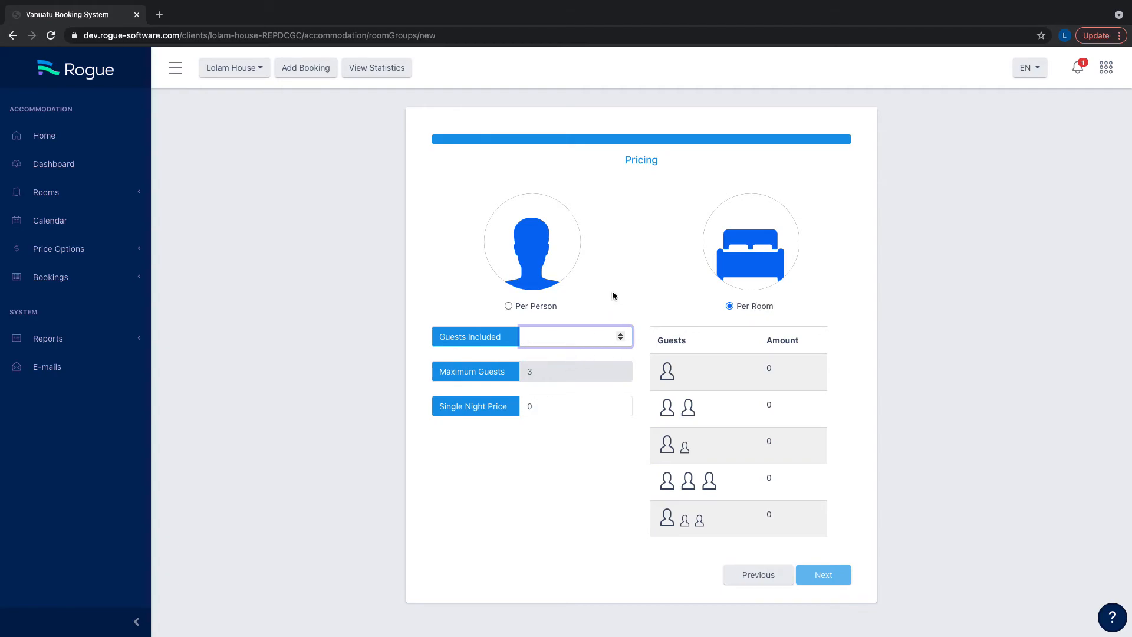
text(2)
scroll(506, 441, down, 1)
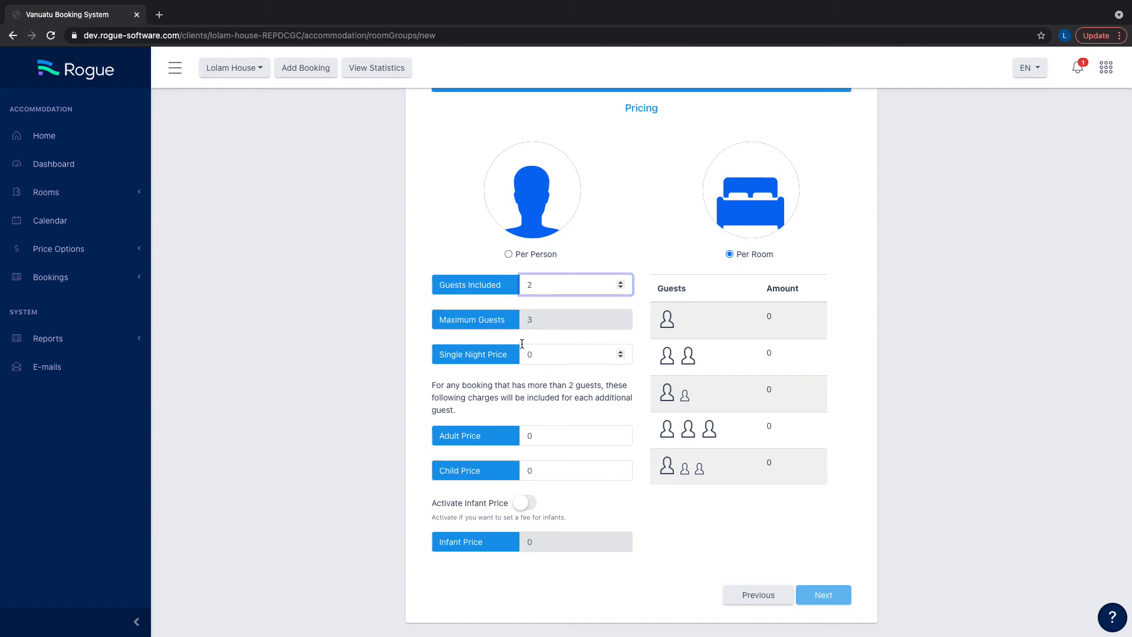
key(Tab)
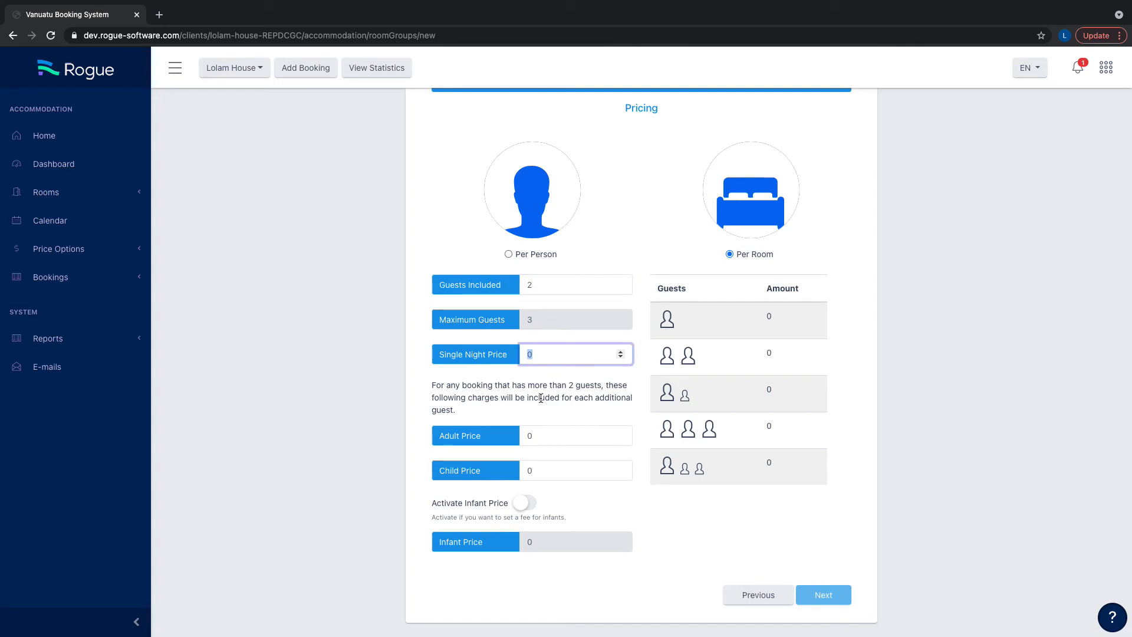
text(6000)
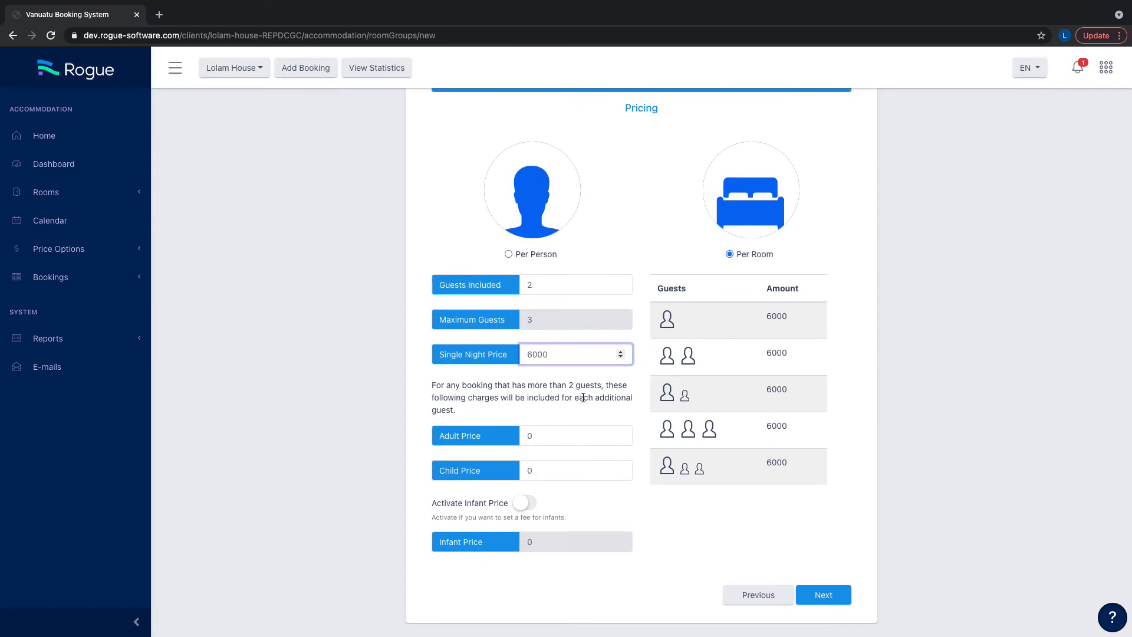
Set the additional guest charges to an adult price of 3000 and a child price of 1500
scroll(524, 410, up, 1)
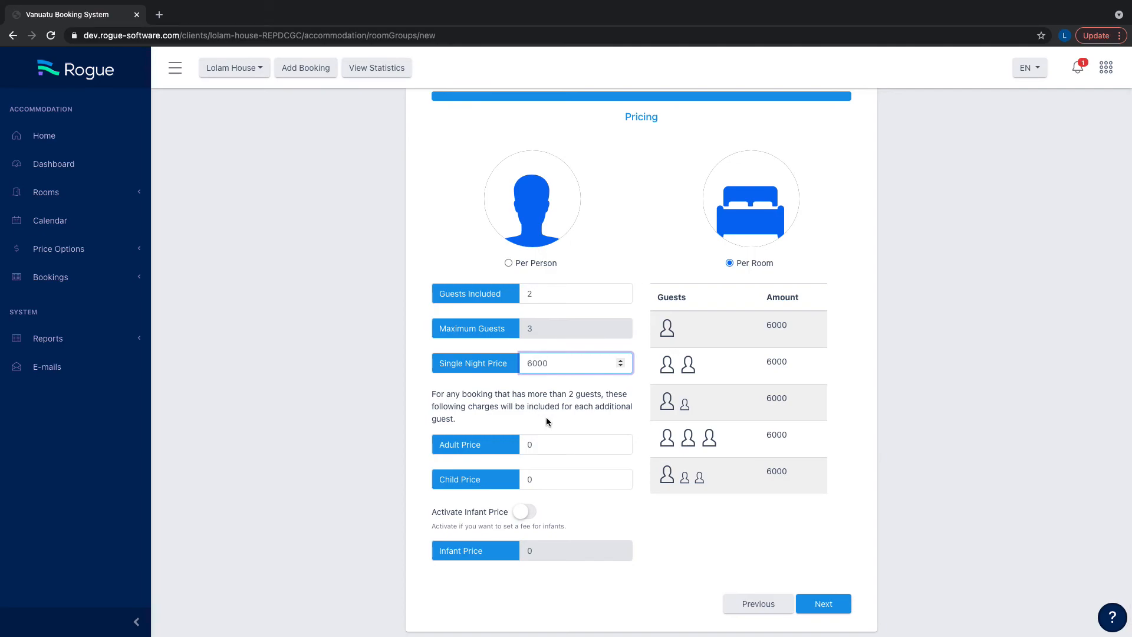
click(545, 448)
double_click(546, 448)
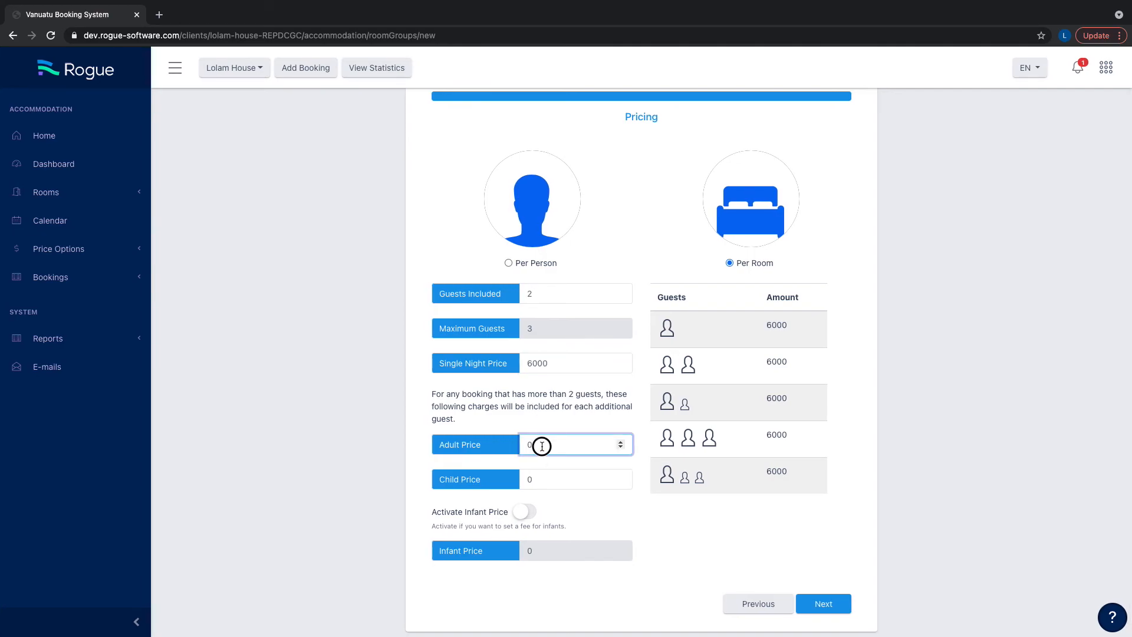
text(3000)
double_click(529, 479)
text(1500)
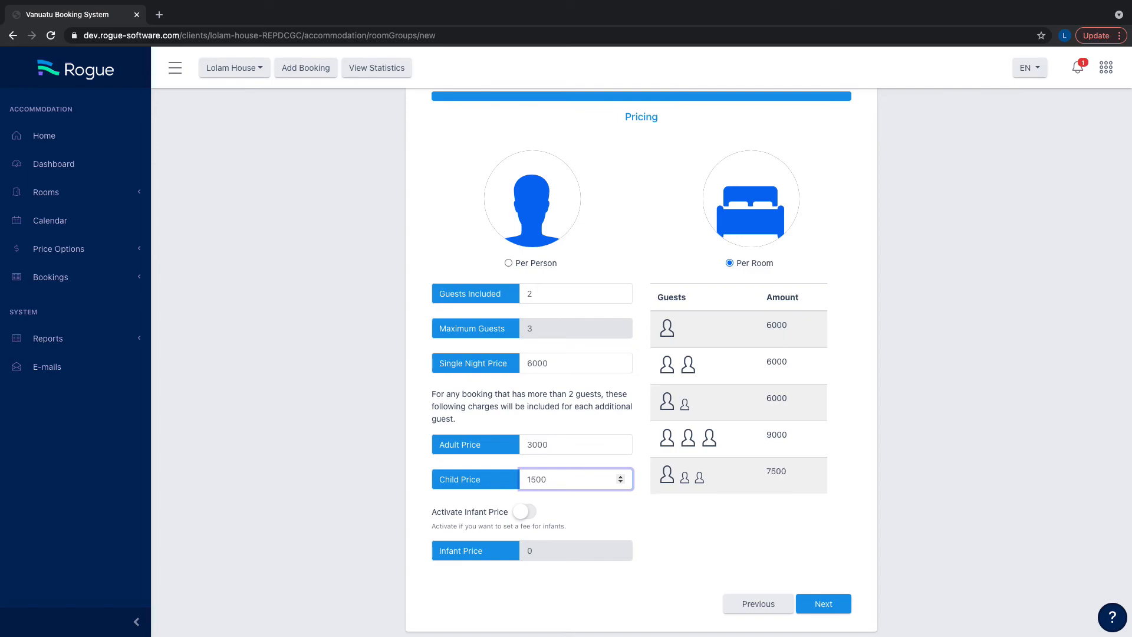
click(677, 515)
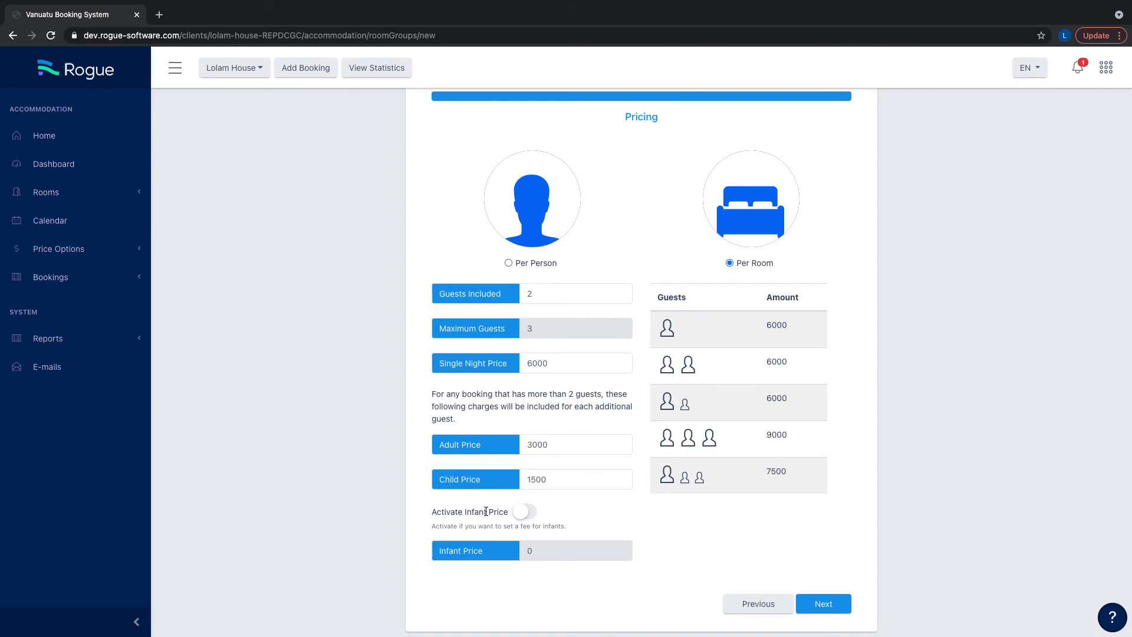
scroll(486, 510, down, 1)
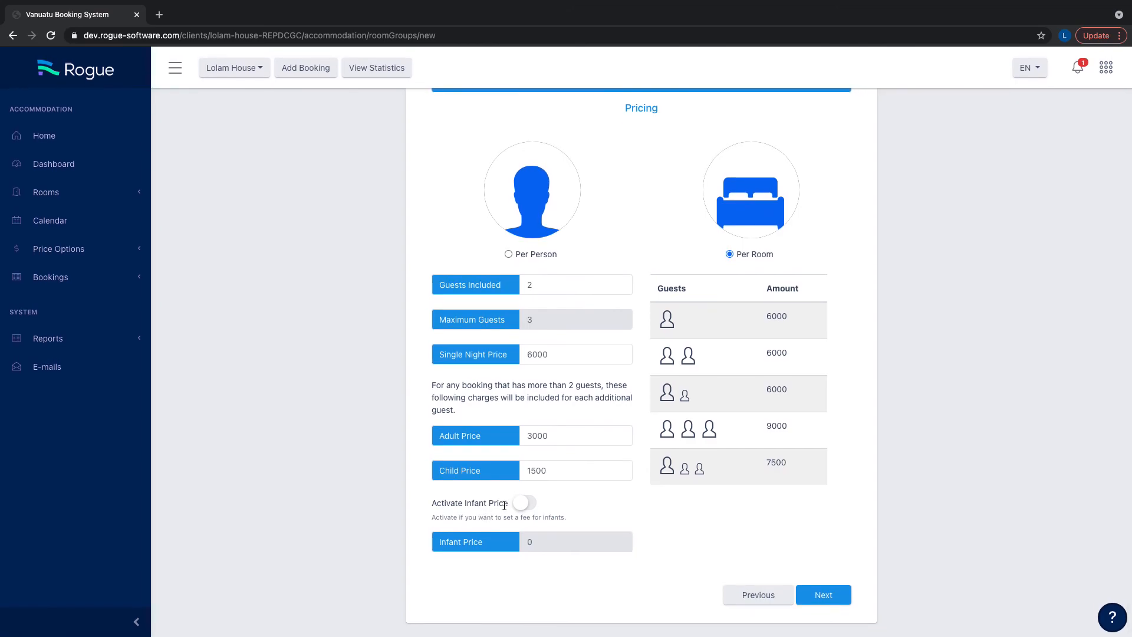
click(523, 504)
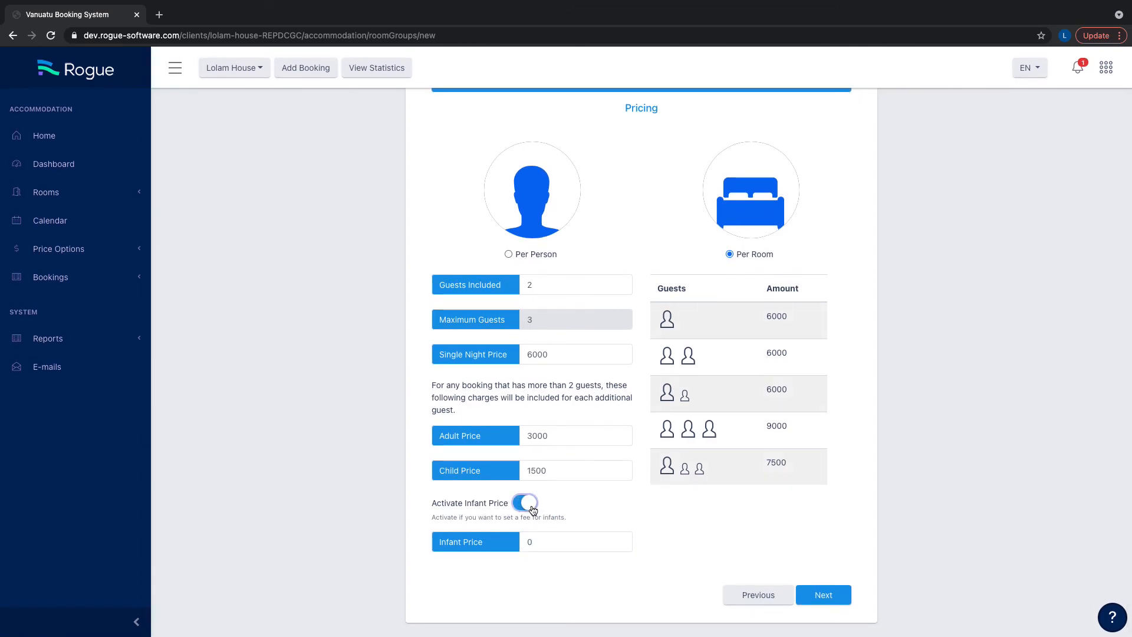
click(531, 506)
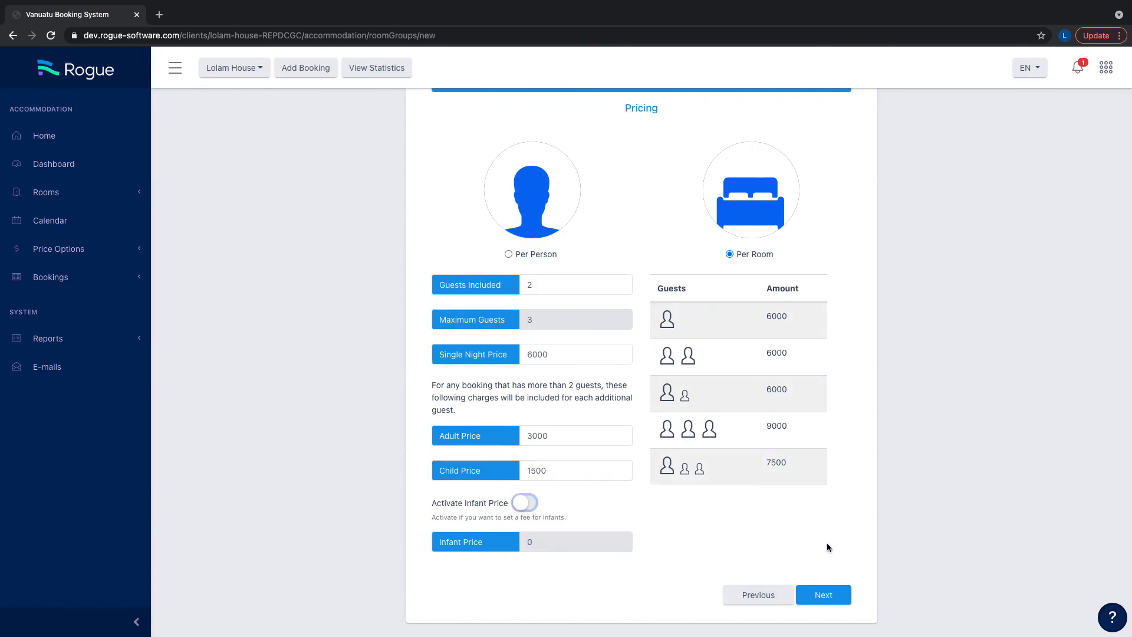
Submit the pricing and finish the room type setup by continuing past the completion page
click(823, 596)
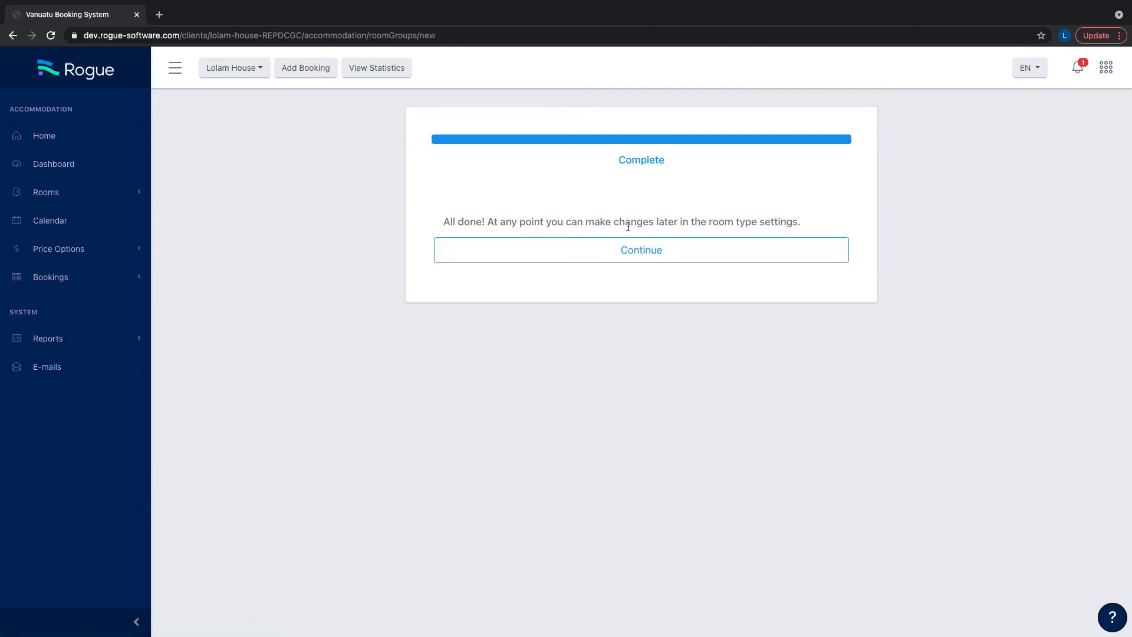
click(629, 248)
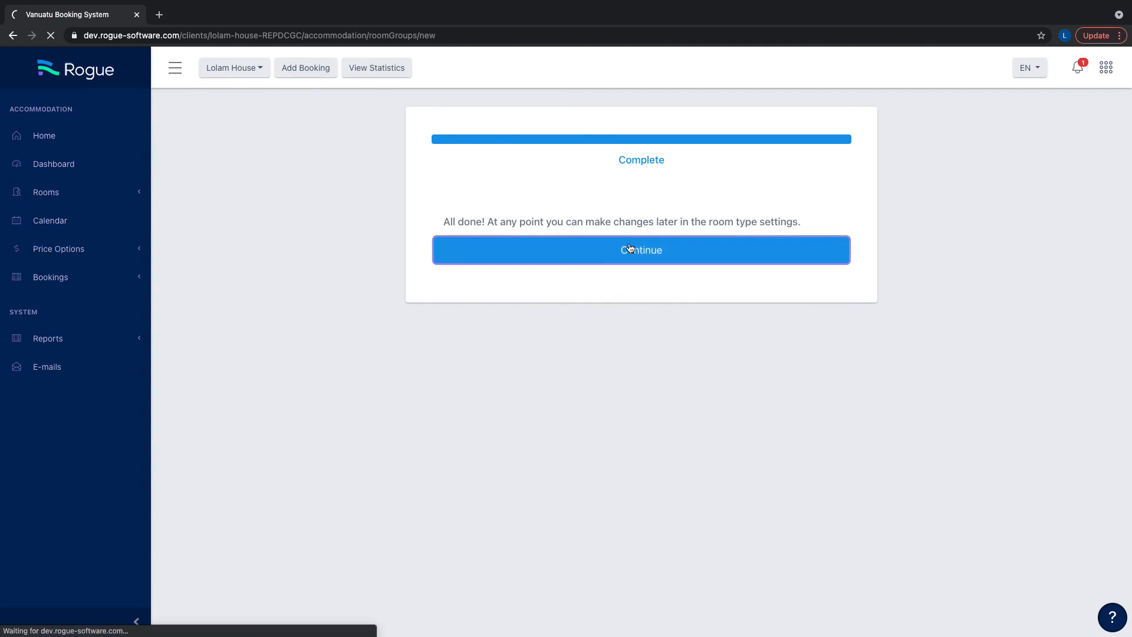